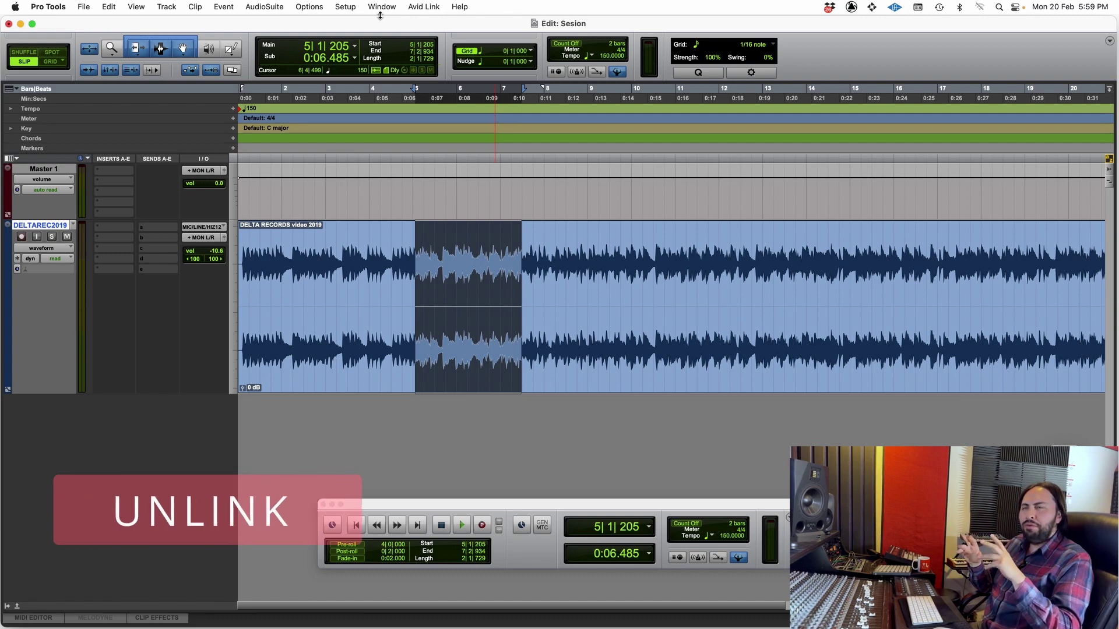
Step: Unlink the timeline and edit selections, and select the audio clip from about 7|3|179 to 9|3|691
{"action": "left_click", "coordinate": [308, 7]}
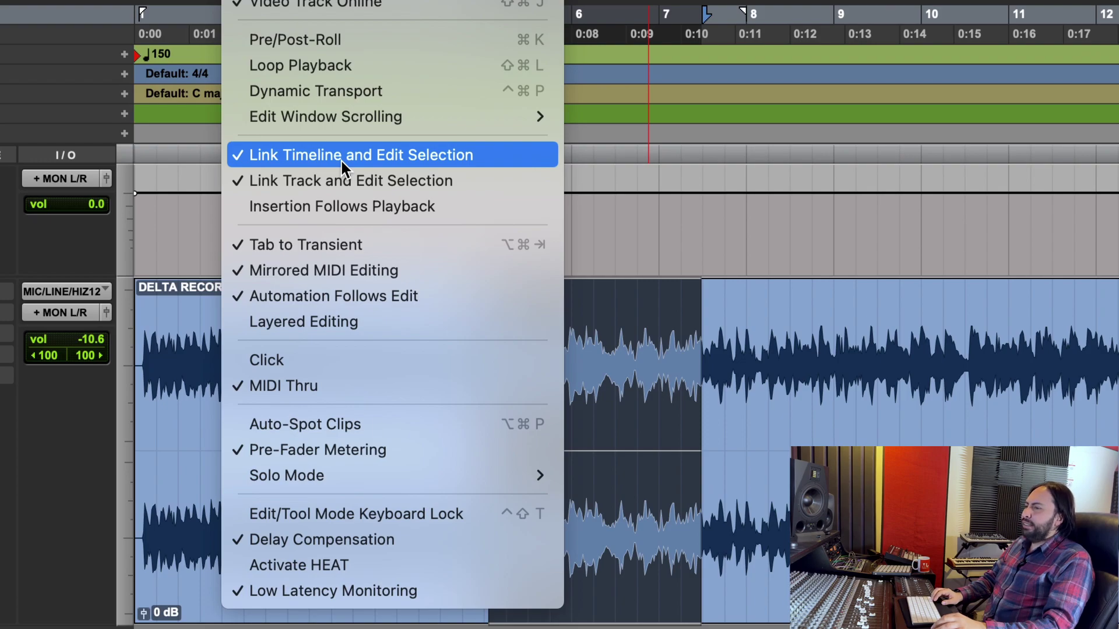
{"action": "left_click", "coordinate": [342, 161]}
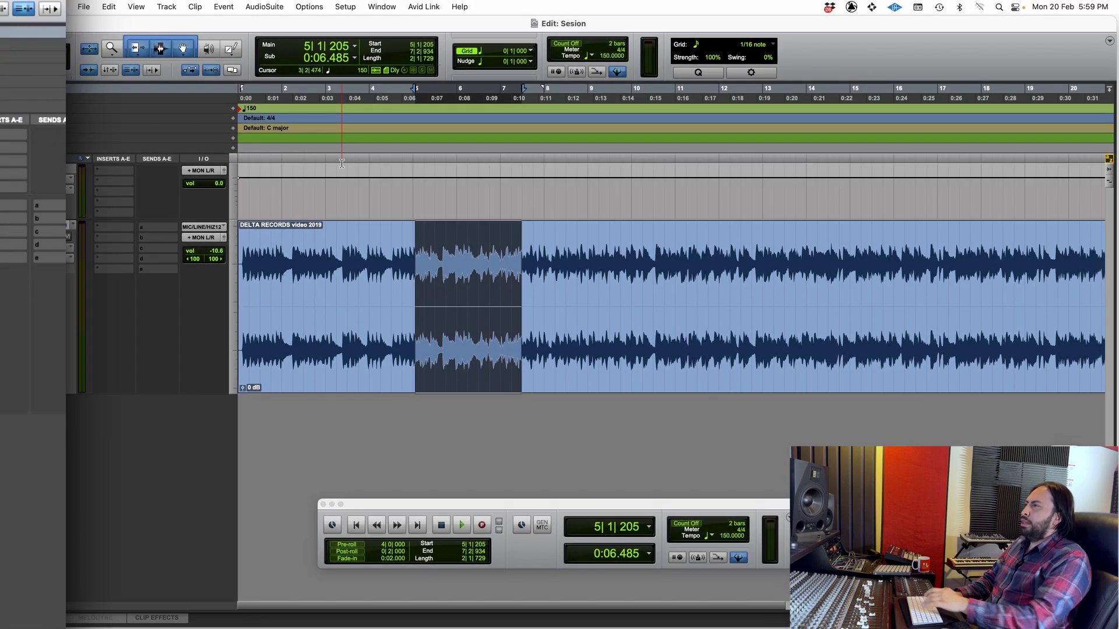
{"action": "left_click", "coordinate": [710, 435]}
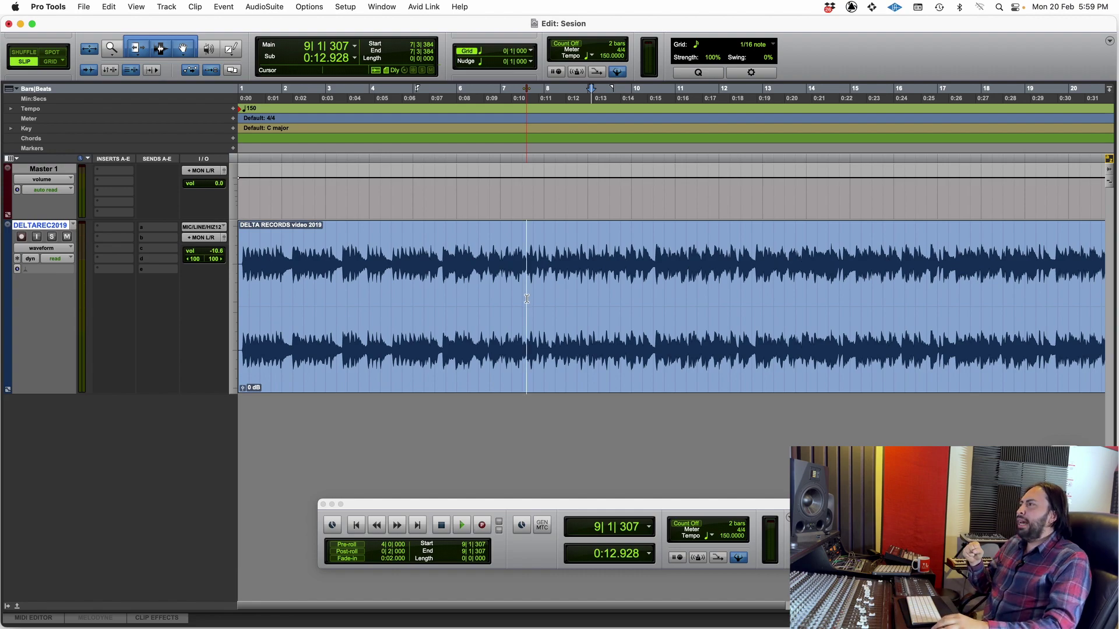
{"action": "left_click_drag", "start_coordinate": [527, 299], "coordinate": [618, 289]}
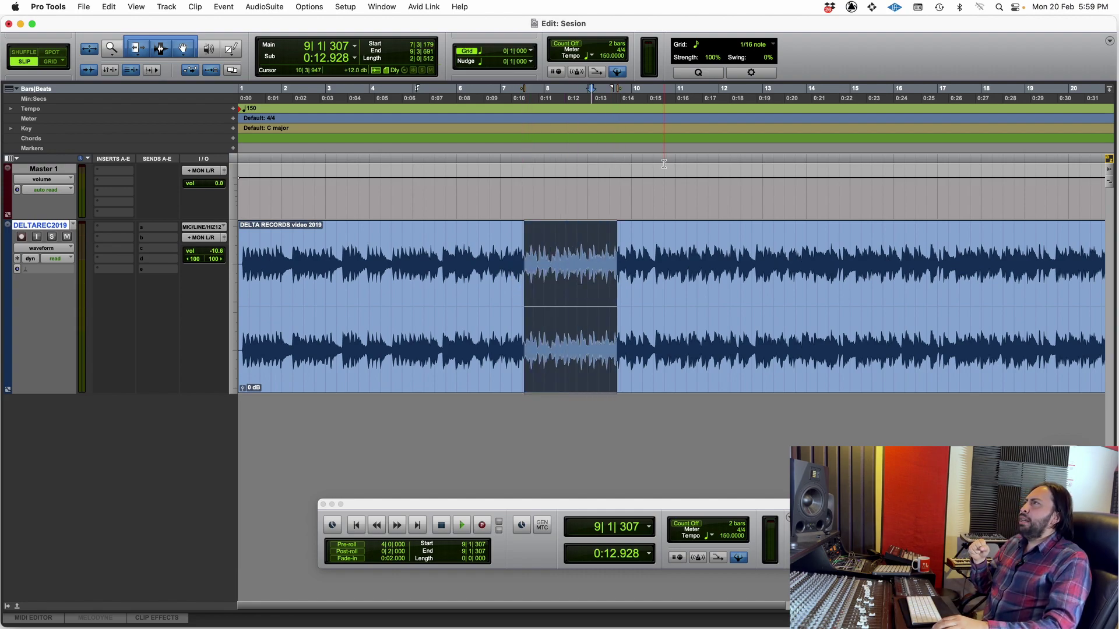
Step: Set a separate timeline selection in the ruler from about 10|1|717 to 12|1|563 and play it
{"action": "left_click_drag", "start_coordinate": [638, 89], "coordinate": [726, 99]}
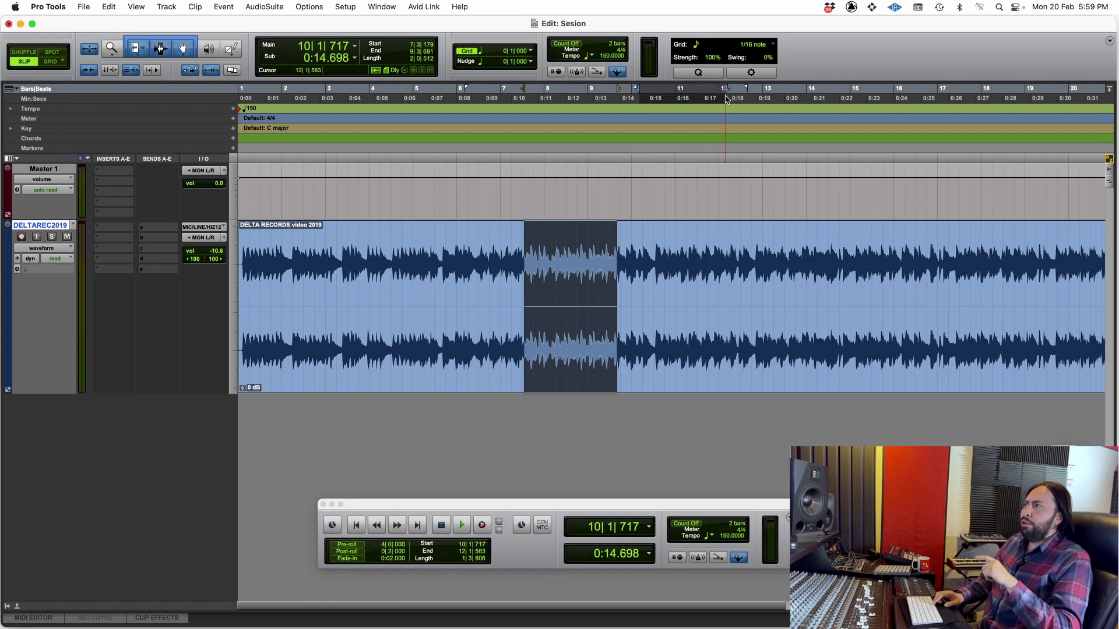
{"action": "key", "text": "space"}
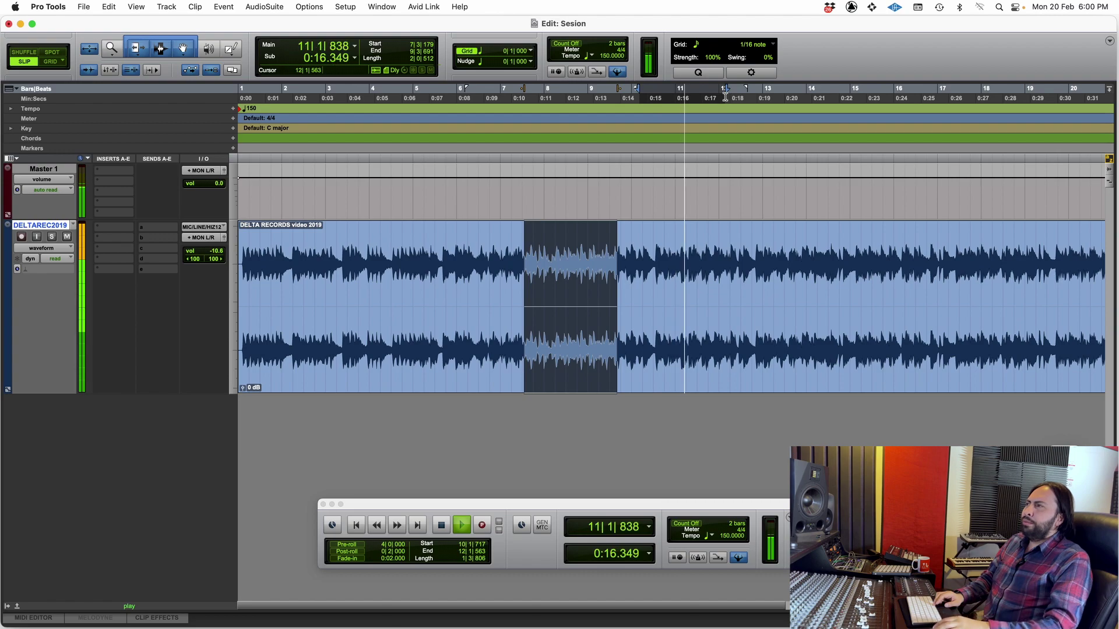
{"action": "key", "text": "space"}
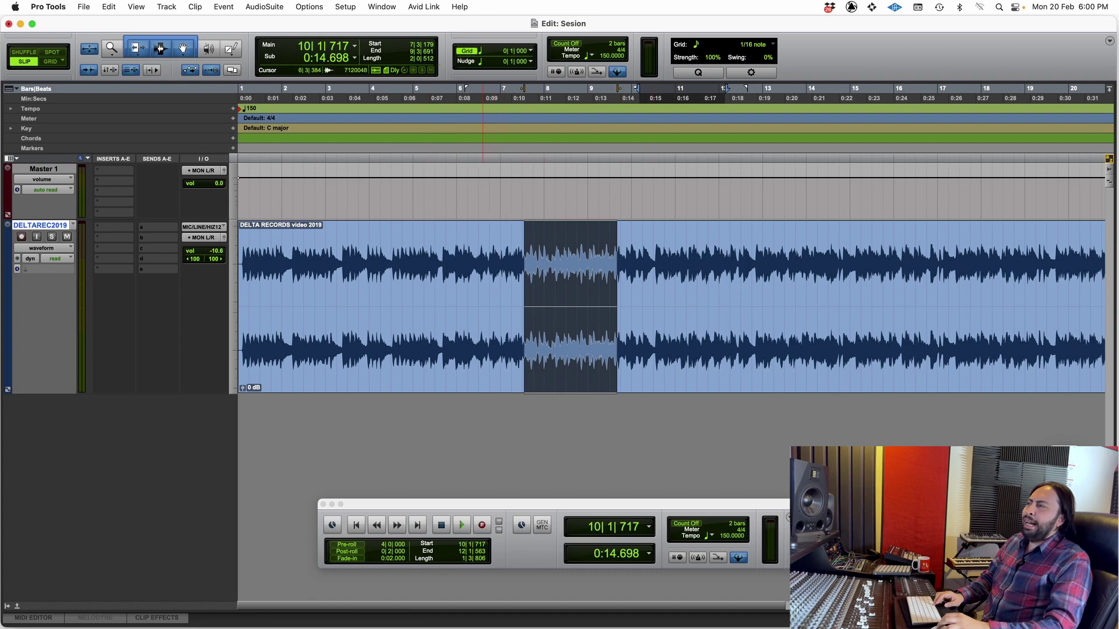
Step: Select different ranges of the clip, ending with about 5|4|346 to 8|2|371, and play the independent timeline selection in between
{"action": "left_click_drag", "start_coordinate": [483, 243], "coordinate": [574, 239]}
{"action": "left_click_drag", "start_coordinate": [429, 252], "coordinate": [529, 255]}
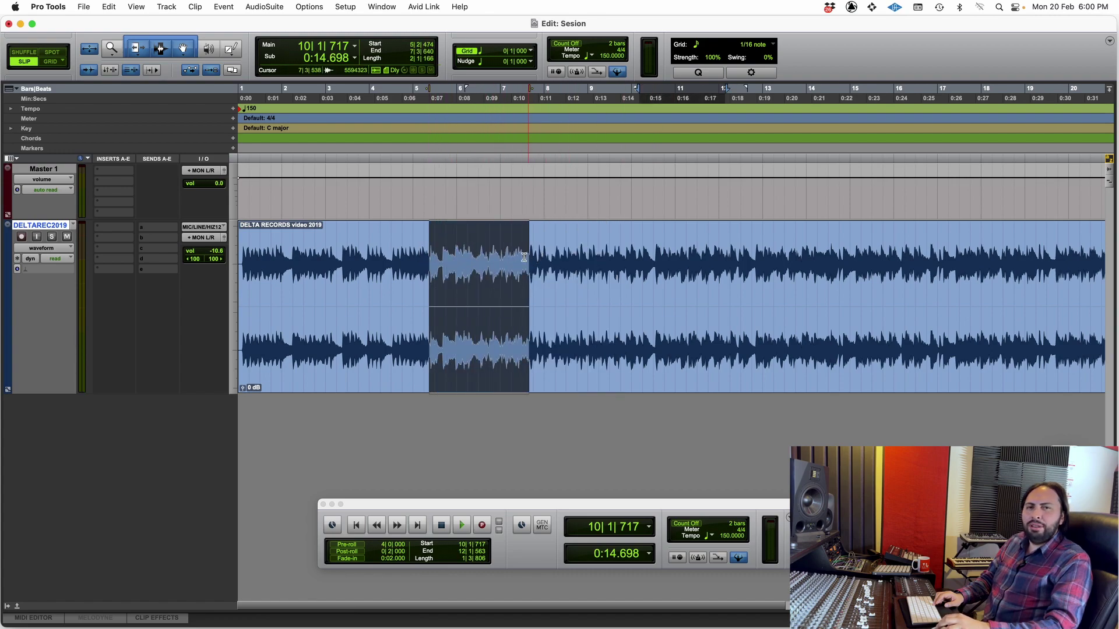
{"action": "left_click_drag", "start_coordinate": [416, 250], "coordinate": [581, 254]}
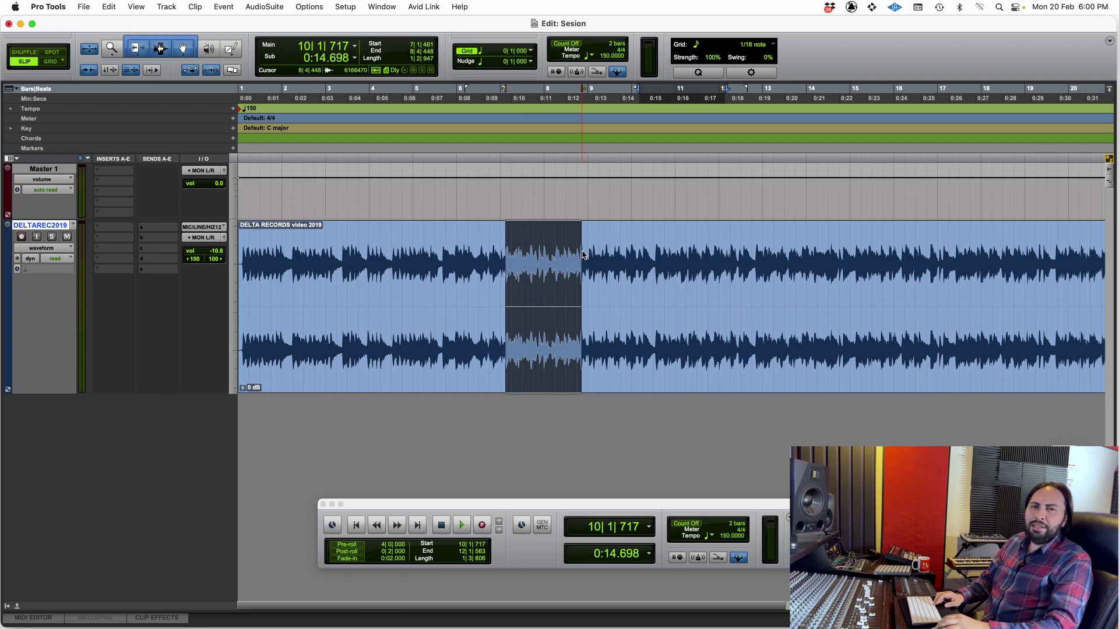
{"action": "key", "text": "space"}
{"action": "key", "text": "space"}
{"action": "left_click_drag", "start_coordinate": [450, 251], "coordinate": [561, 252]}
{"action": "key", "text": "space"}
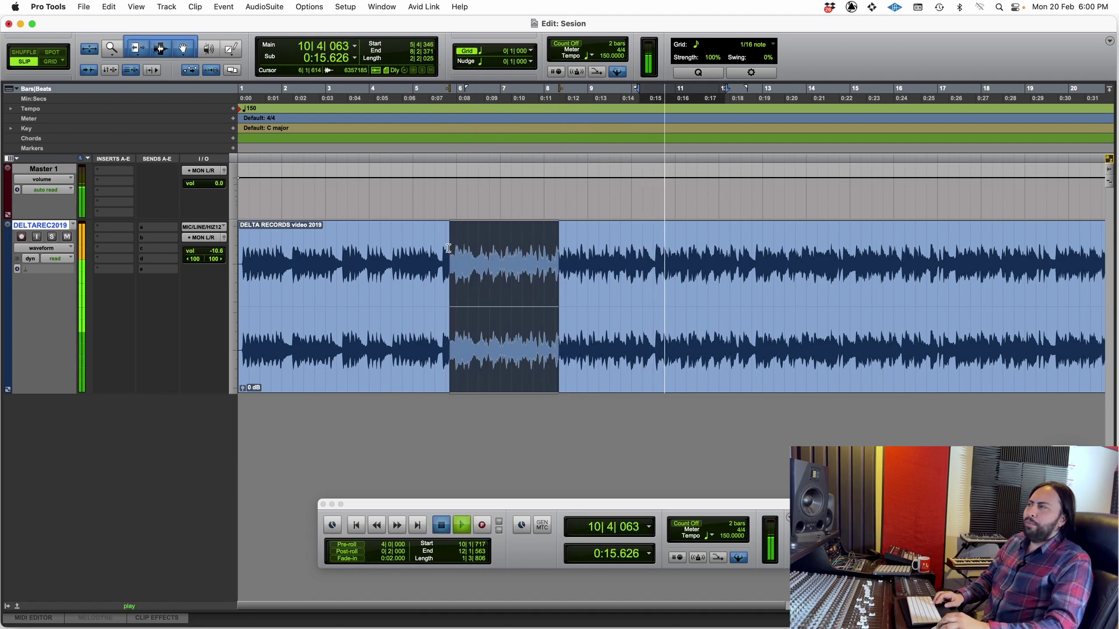
{"action": "key", "text": "space"}
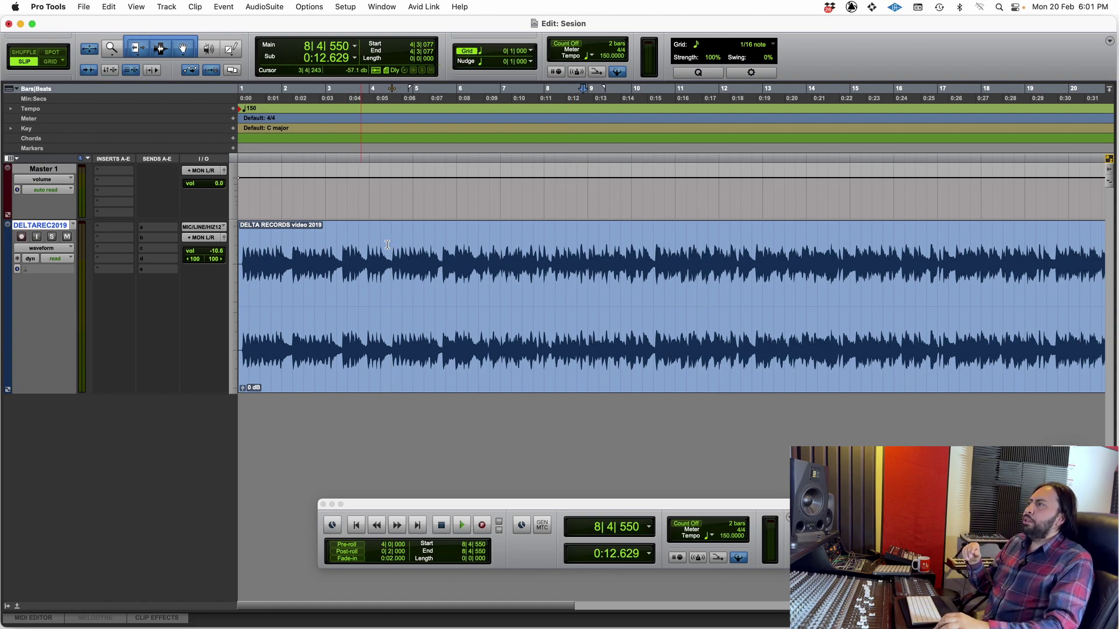
Step: Select the clip from about 4|3|282 to 5|3|538 and play from a separate timeline position at about 8|1|870
{"action": "left_click_drag", "start_coordinate": [395, 251], "coordinate": [441, 255]}
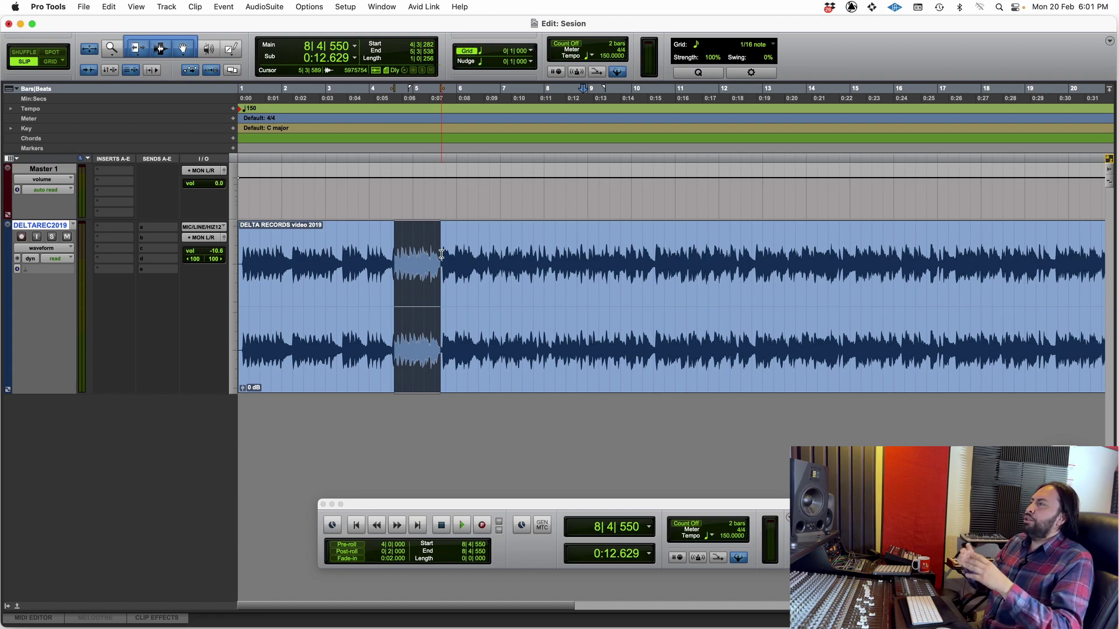
{"action": "left_click", "coordinate": [554, 90]}
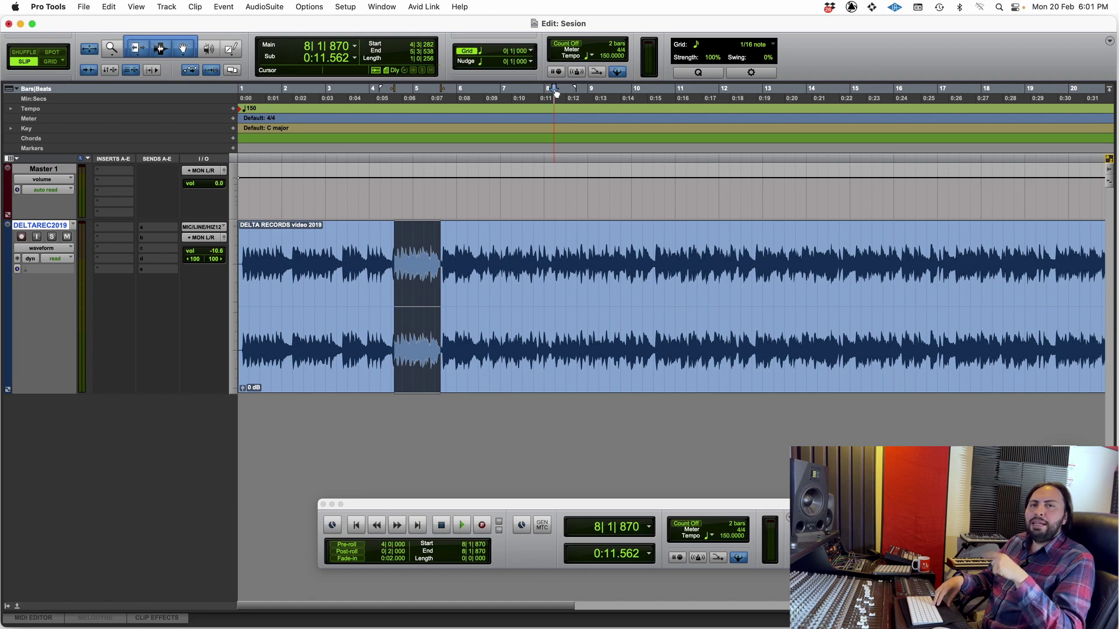
{"action": "key", "text": "space"}
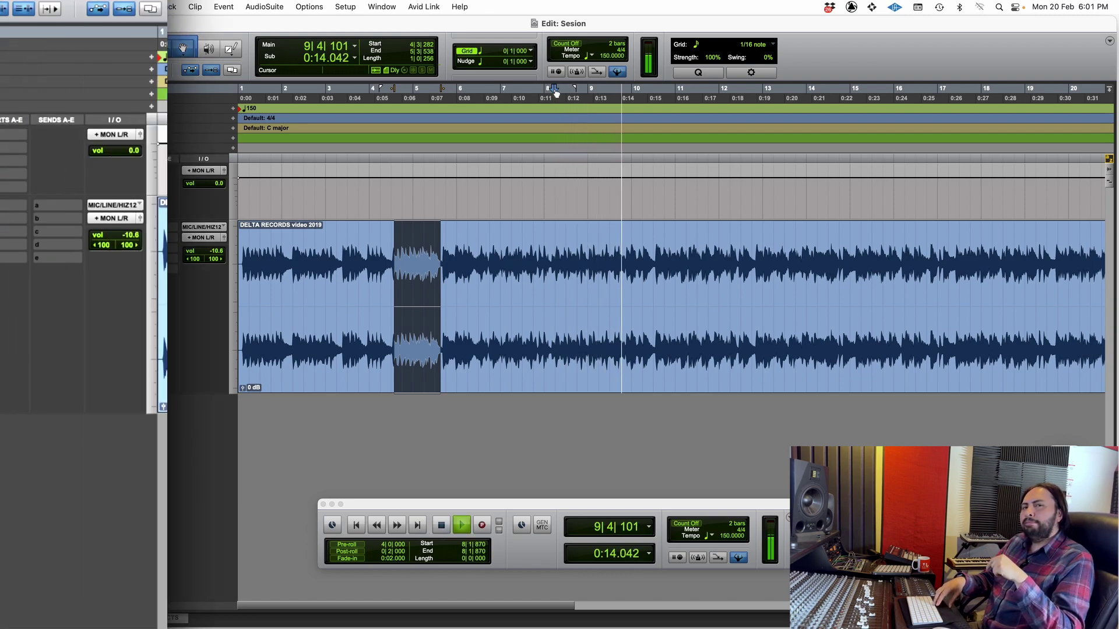
{"action": "key", "text": "space"}
Step: Place the insertion point at about 17|4|806 and keep Edit Window Scrolling on No Scrolling
{"action": "left_click", "coordinate": [980, 272]}
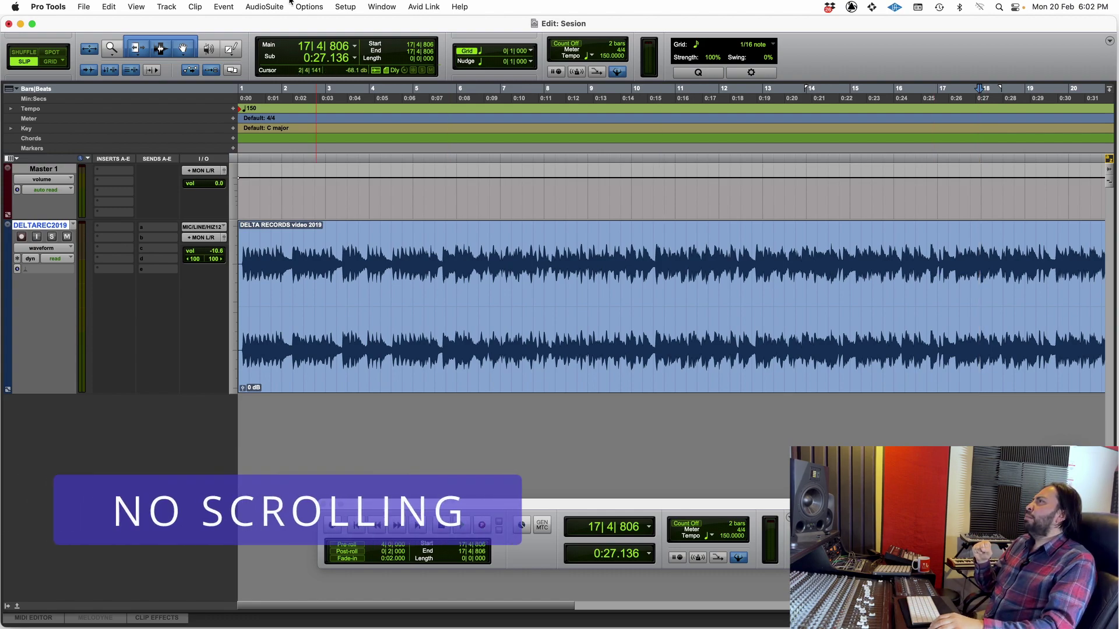
{"action": "left_click", "coordinate": [304, 7]}
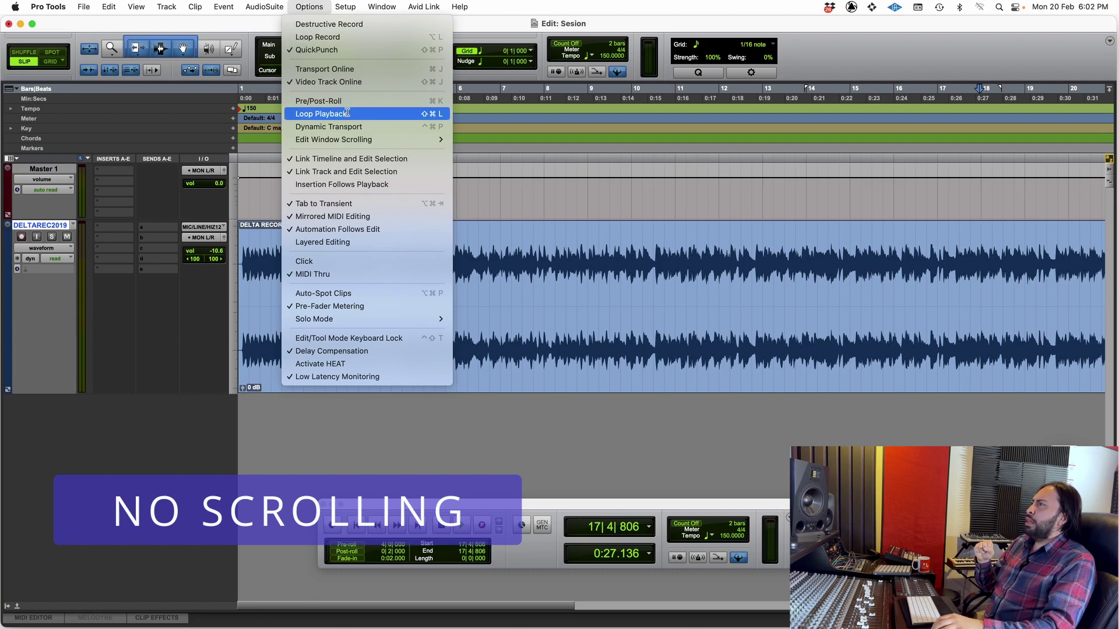
{"action": "mouse_move", "coordinate": [373, 139]}
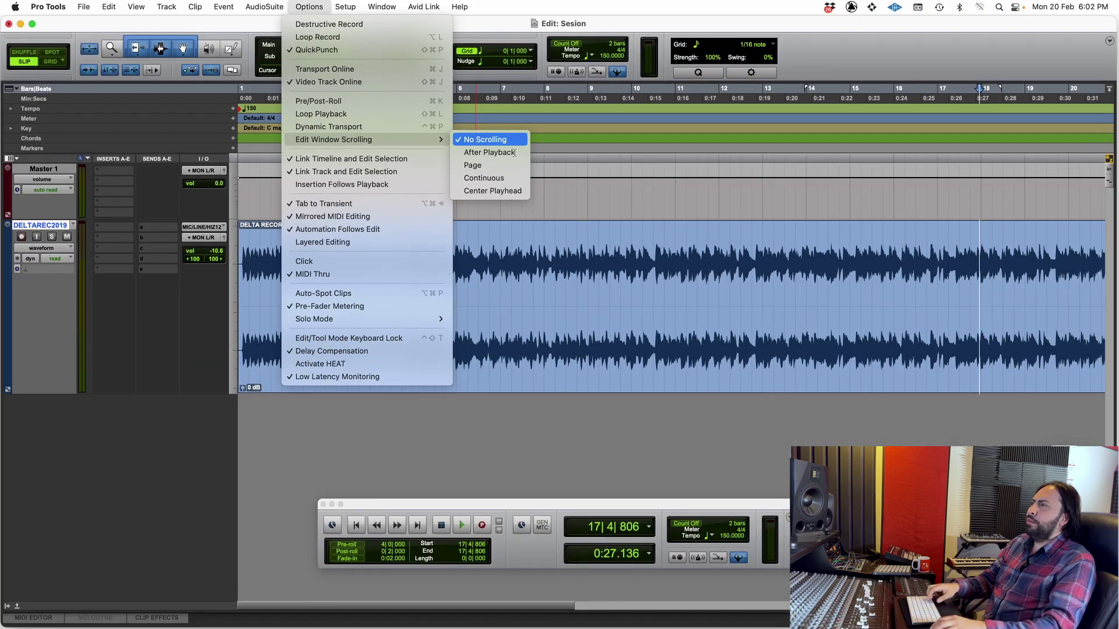
{"action": "left_click", "coordinate": [515, 153]}
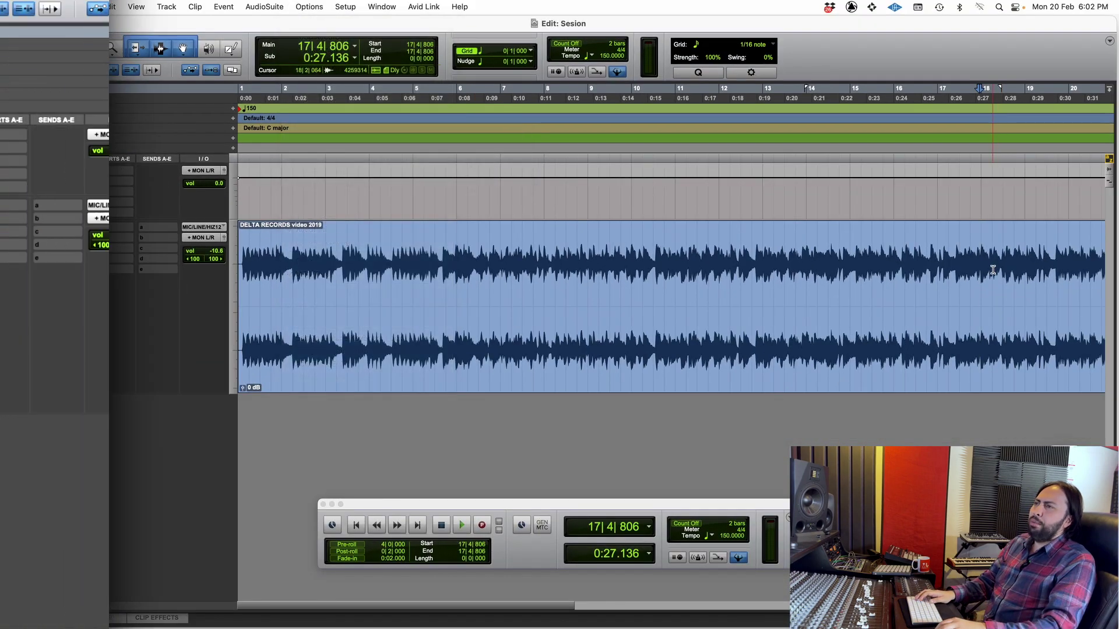
Step: Play the track beyond the visible range and jump to the playhead with the Playback Cursor locator
{"action": "key", "text": "space"}
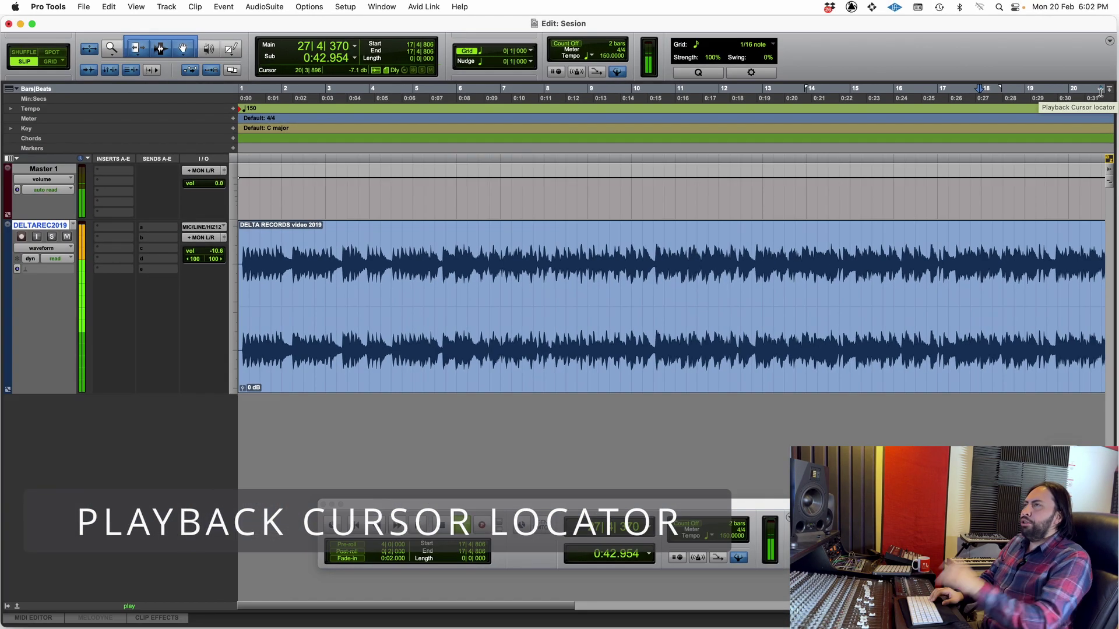
{"action": "left_click", "coordinate": [1100, 91]}
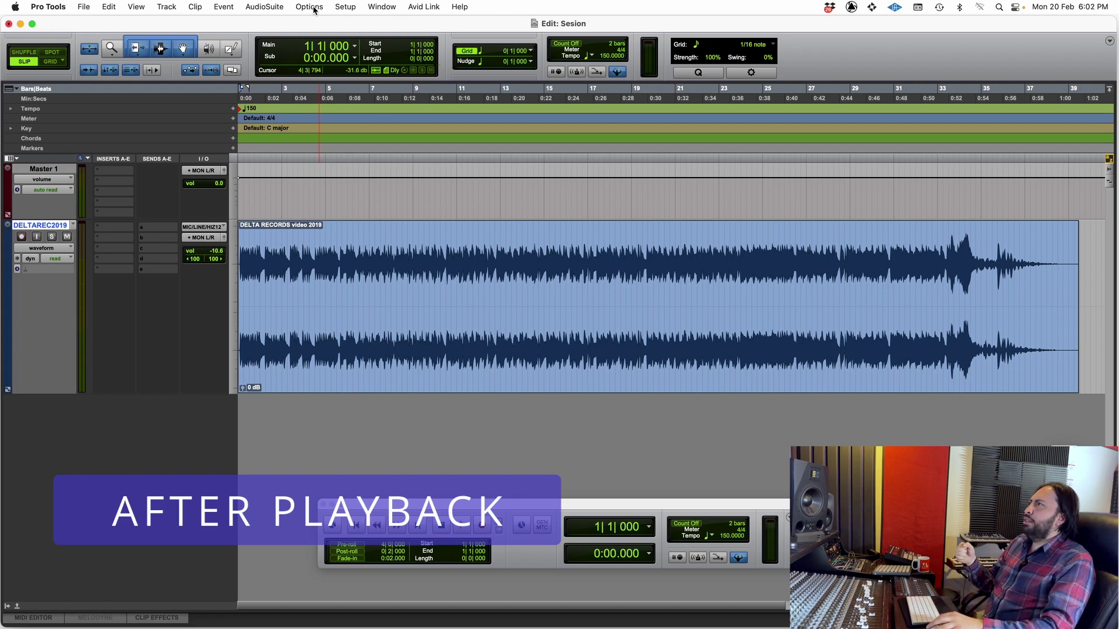
Step: Set Edit Window Scrolling to After Playback, play the track from about 6|1|589 and stop it
{"action": "left_click", "coordinate": [311, 9]}
{"action": "mouse_move", "coordinate": [408, 140]}
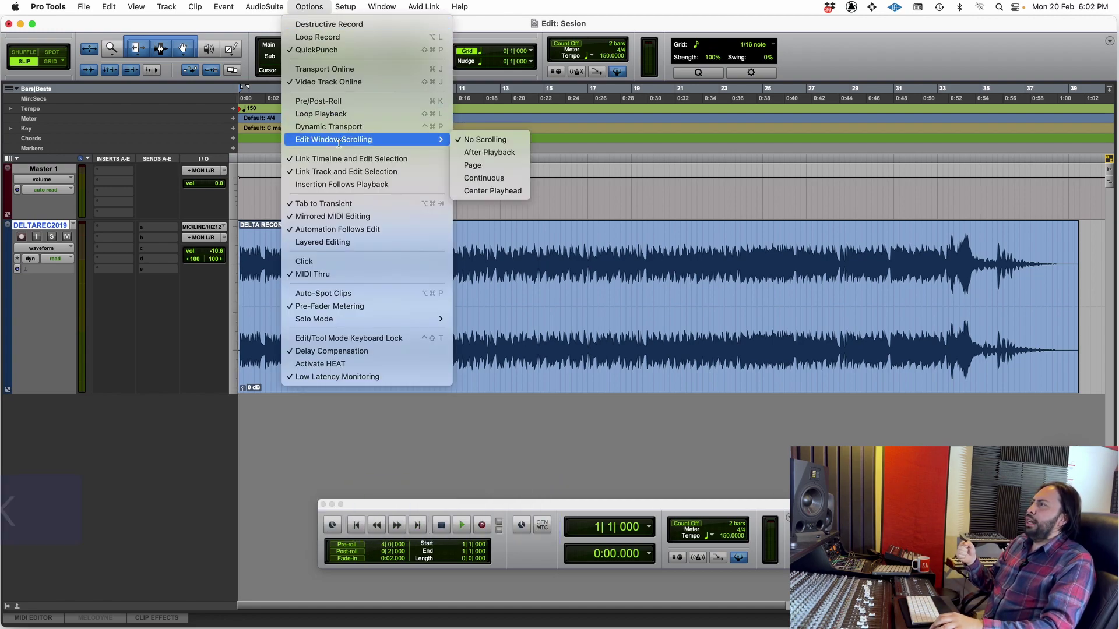
{"action": "left_click", "coordinate": [482, 153]}
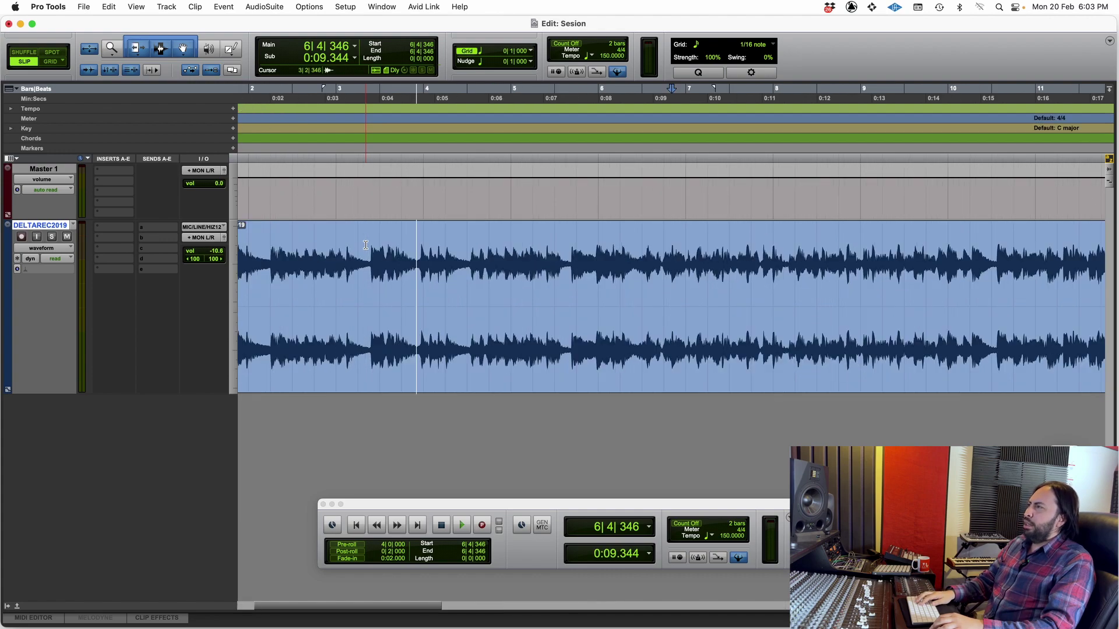
{"action": "key", "text": "super+bracketright"}
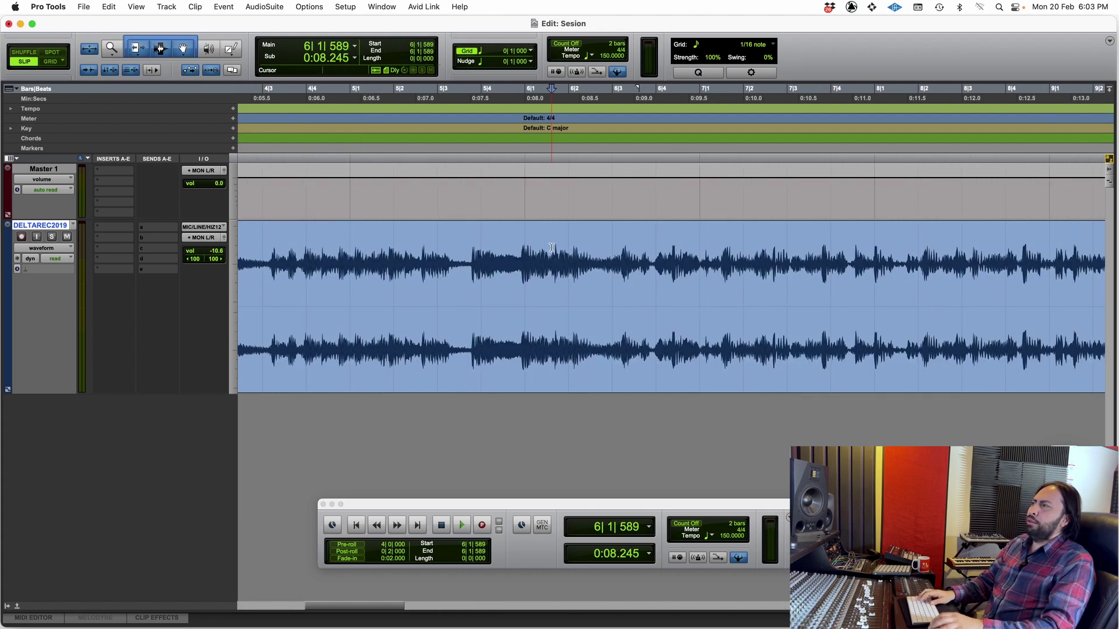
{"action": "key", "text": "space"}
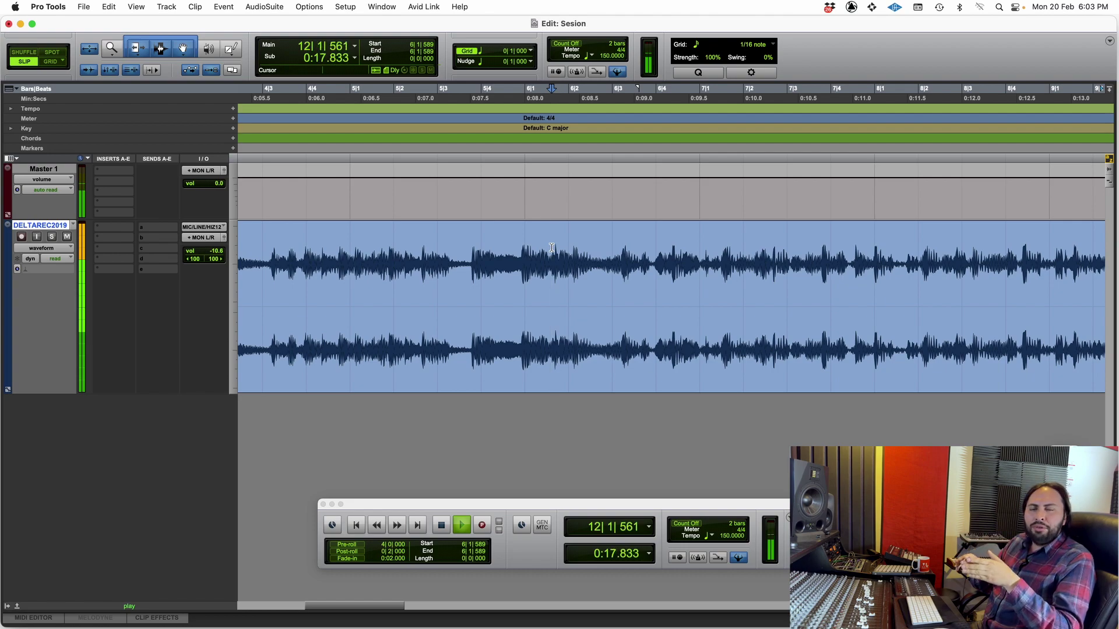
{"action": "key", "text": "space"}
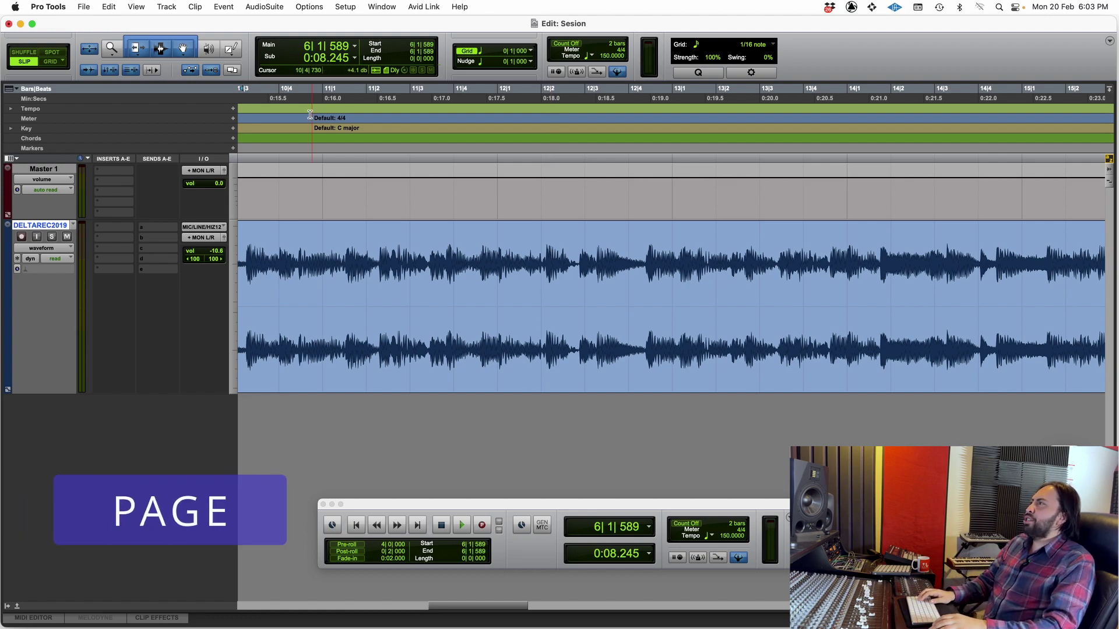
Step: Set Edit Window Scrolling to Page, play the track from about 6|3|026 and stop it
{"action": "left_click", "coordinate": [311, 7]}
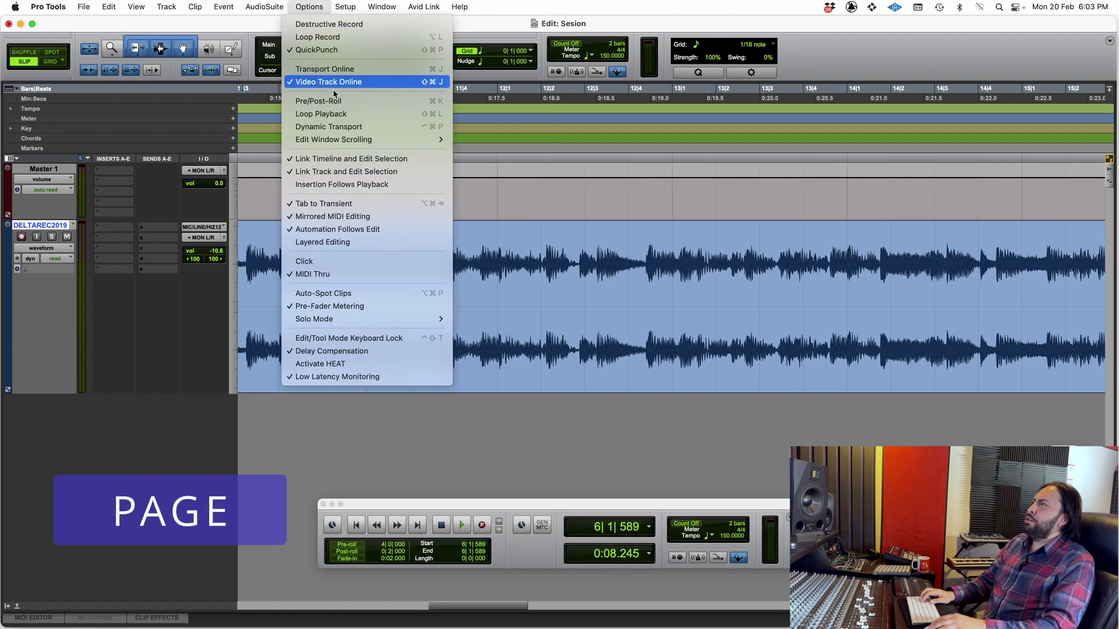
{"action": "mouse_move", "coordinate": [340, 144]}
{"action": "left_click", "coordinate": [473, 165]}
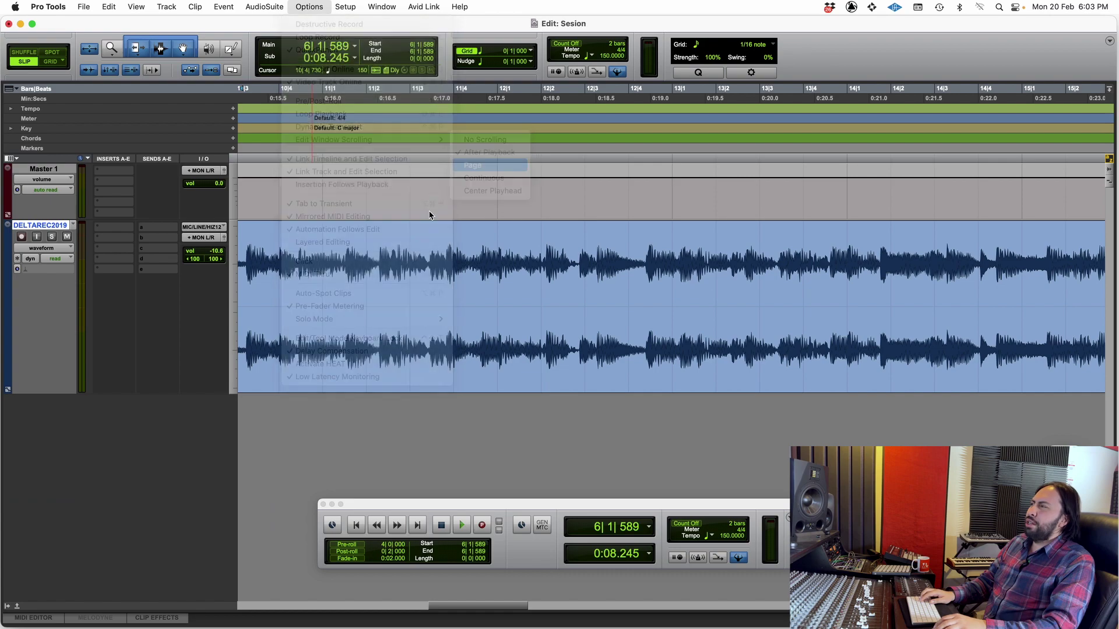
{"action": "left_click", "coordinate": [403, 245]}
{"action": "key", "text": "t"}
{"action": "left_click", "coordinate": [467, 245]}
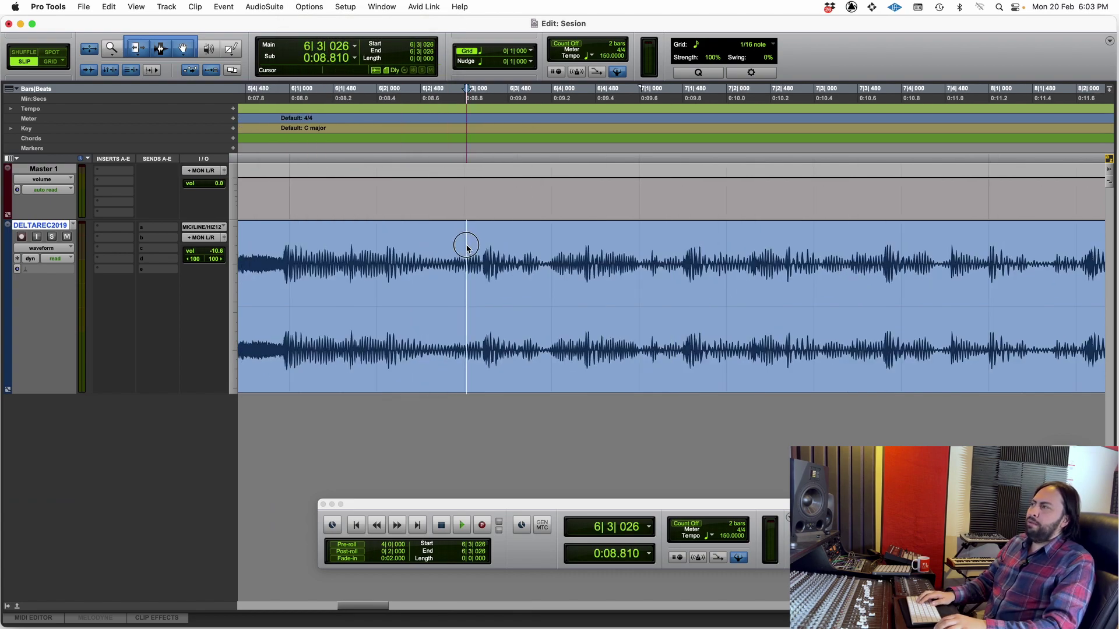
{"action": "key", "text": "space"}
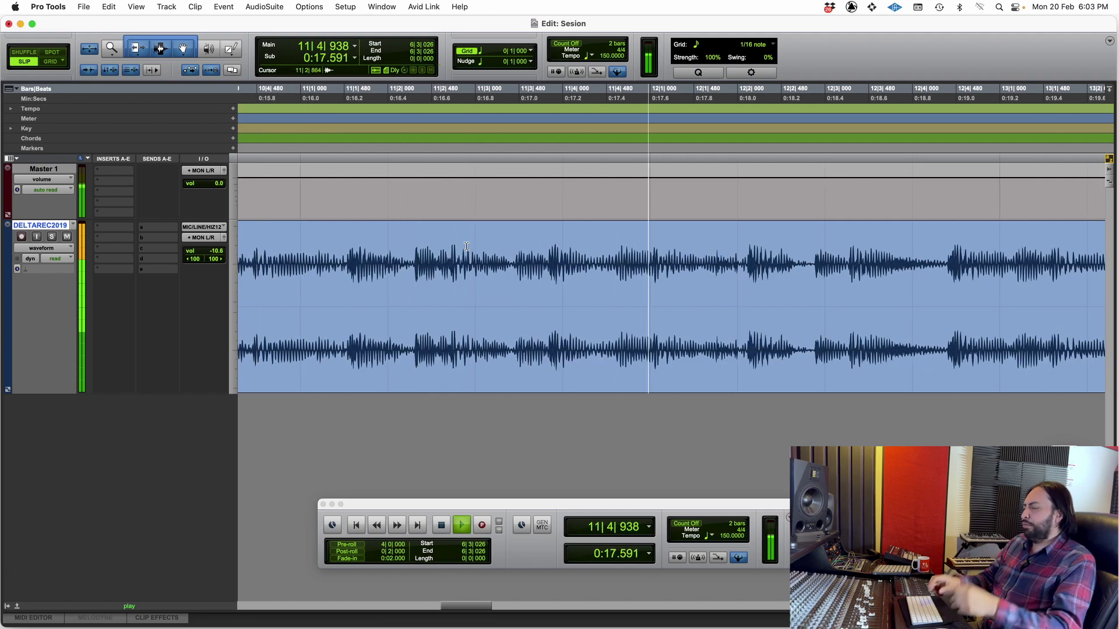
{"action": "key", "text": "space"}
Step: Set Edit Window Scrolling to Continuous, play the track from 6|3|026 and stop it
{"action": "left_click", "coordinate": [309, 7]}
{"action": "mouse_move", "coordinate": [361, 139]}
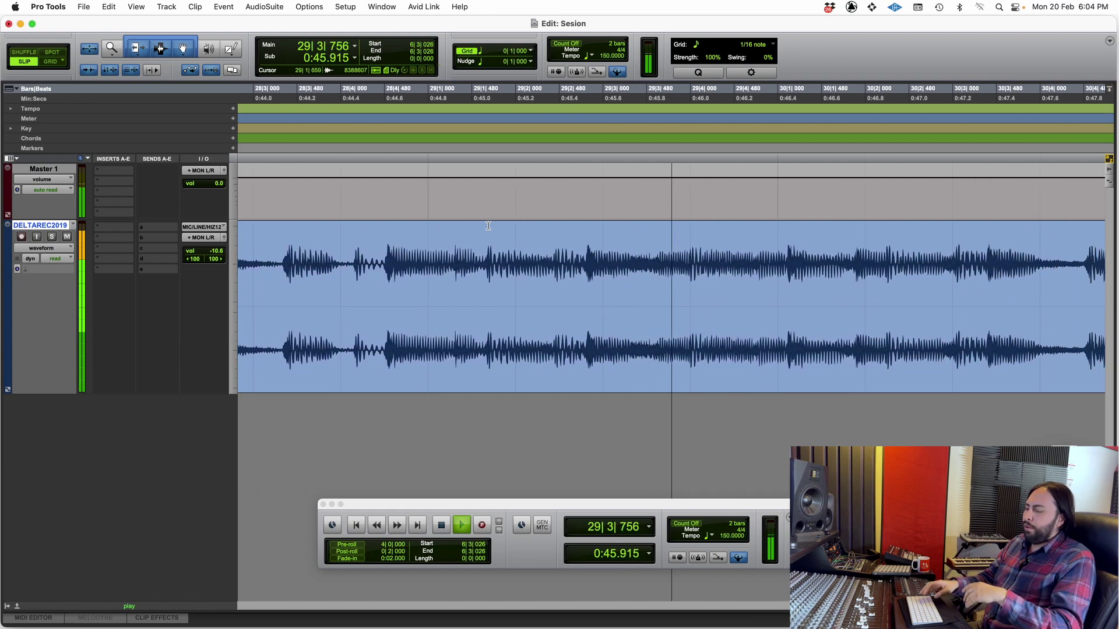
{"action": "key", "text": "space"}
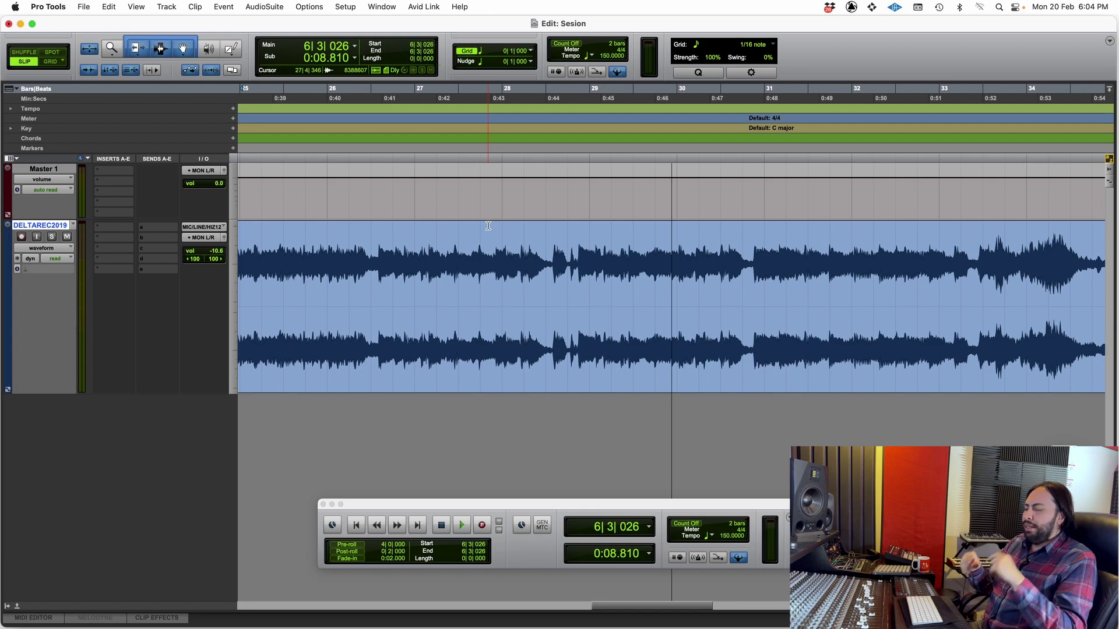
{"action": "key", "text": "r"}
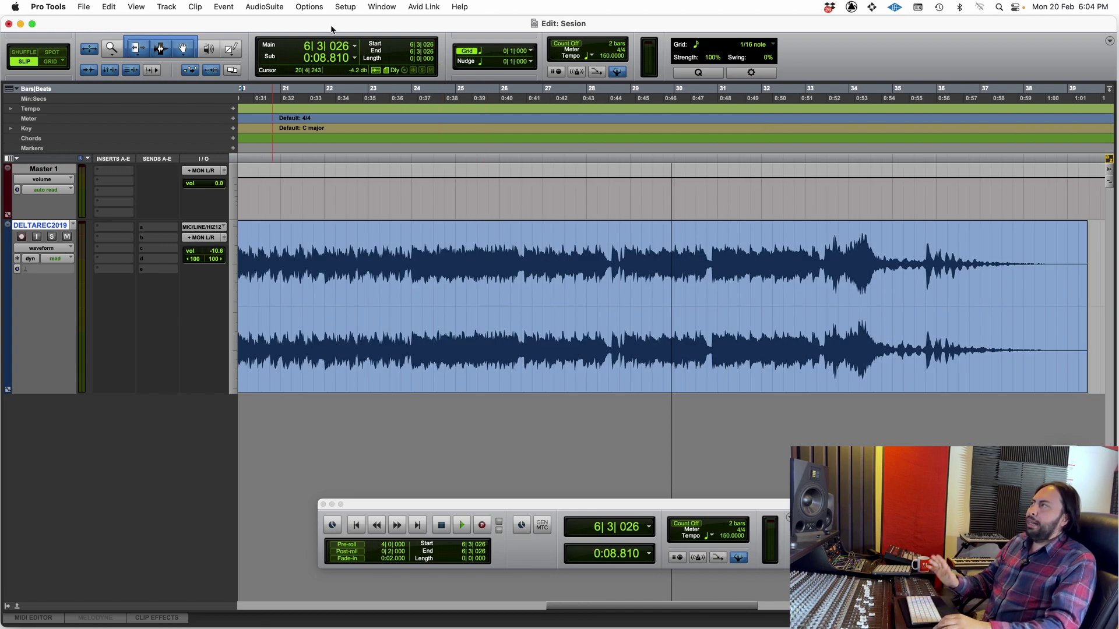
Step: Choose Continuous for Edit Window Scrolling again and place the insertion point at about 10|2|474
{"action": "left_click", "coordinate": [325, 8]}
{"action": "mouse_move", "coordinate": [442, 139]}
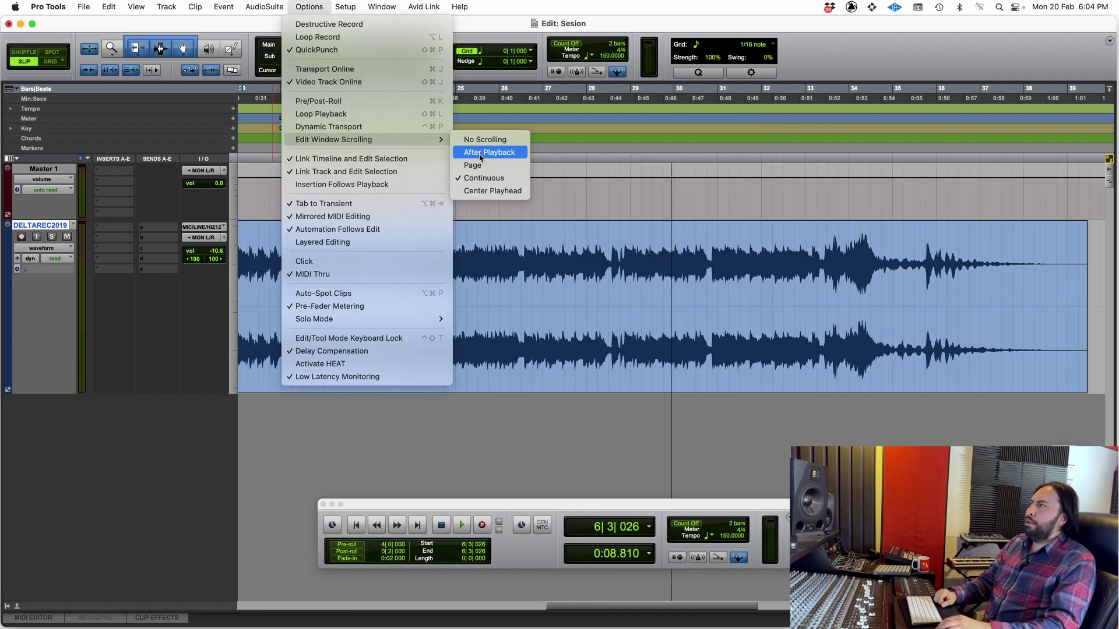
{"action": "left_click", "coordinate": [497, 177]}
{"action": "left_click", "coordinate": [407, 251]}
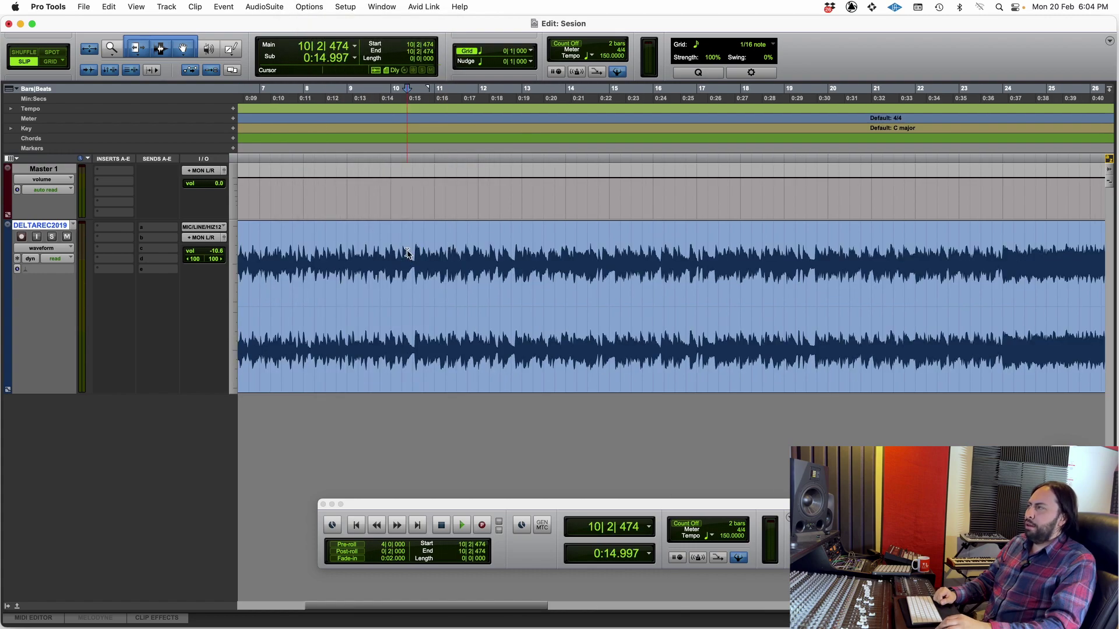
{"action": "key", "text": "t"}
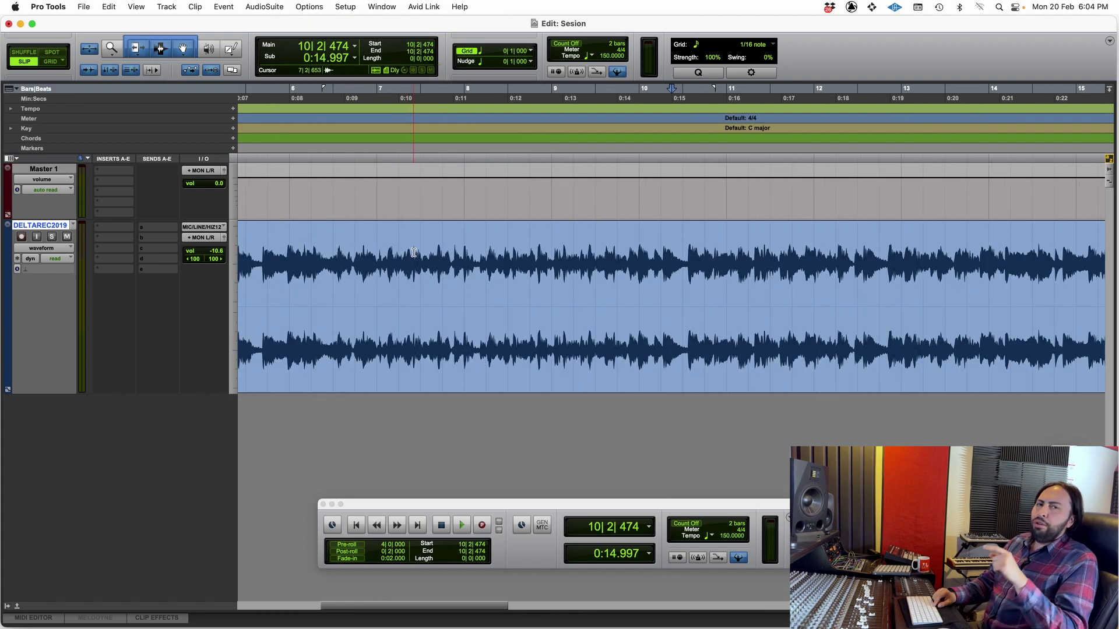
Step: Play the track from 10|2|474 and stop it, twice, to check where playback restarts
{"action": "key", "text": "space"}
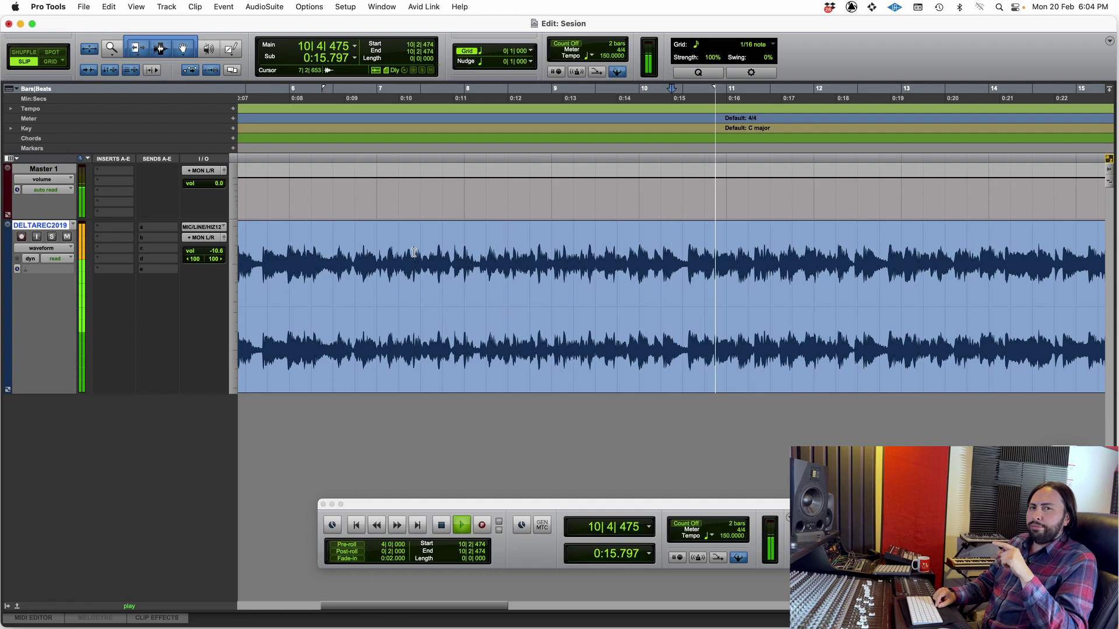
{"action": "key", "text": "space"}
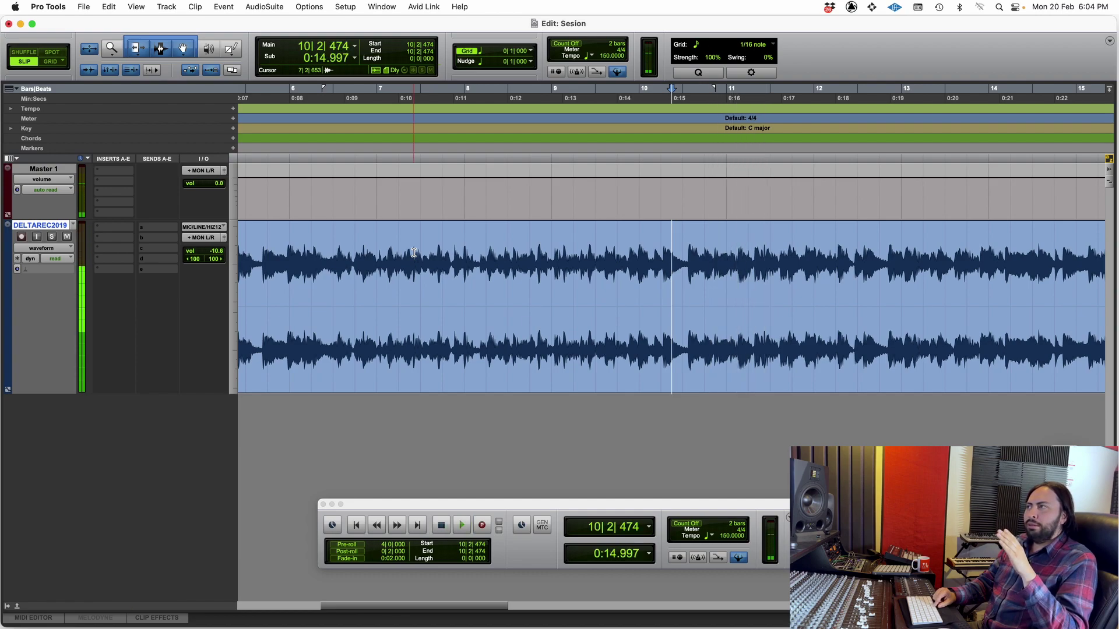
{"action": "key", "text": "space"}
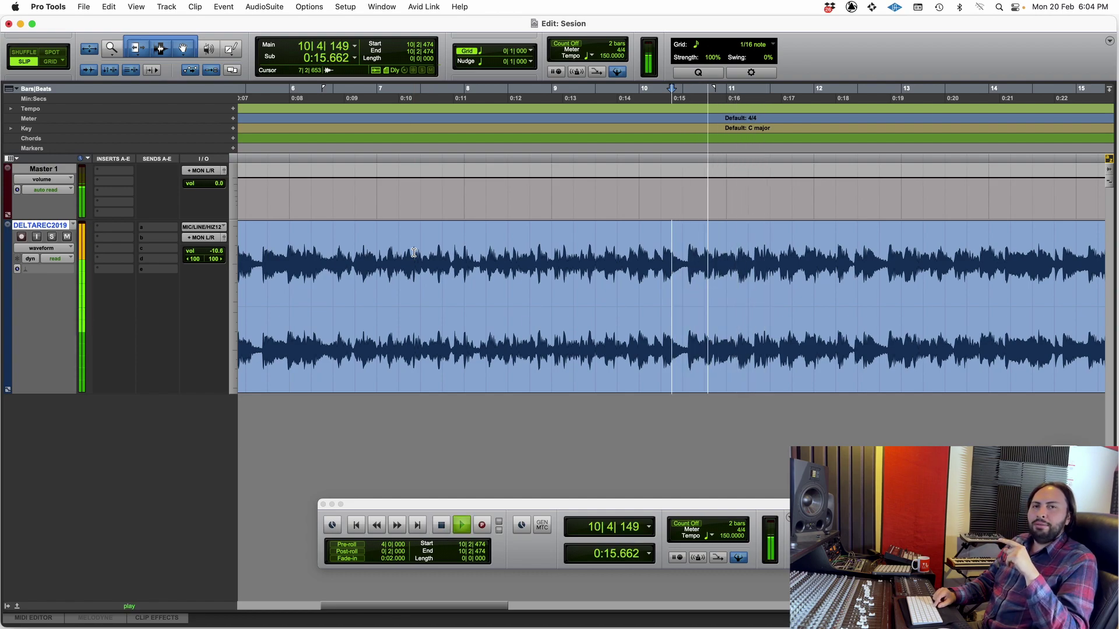
{"action": "key", "text": "space"}
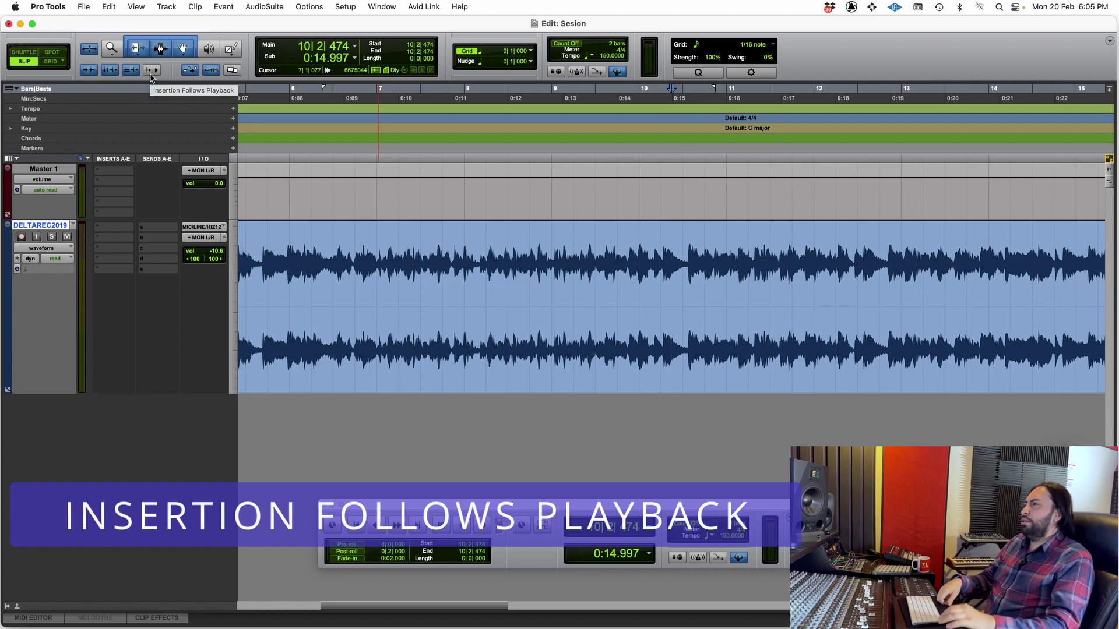
Step: With Insertion Follows Playback enabled, place the insertion point at 7|4|934 and play and stop the track several times in succession
{"action": "left_click", "coordinate": [464, 247]}
{"action": "key", "text": "space"}
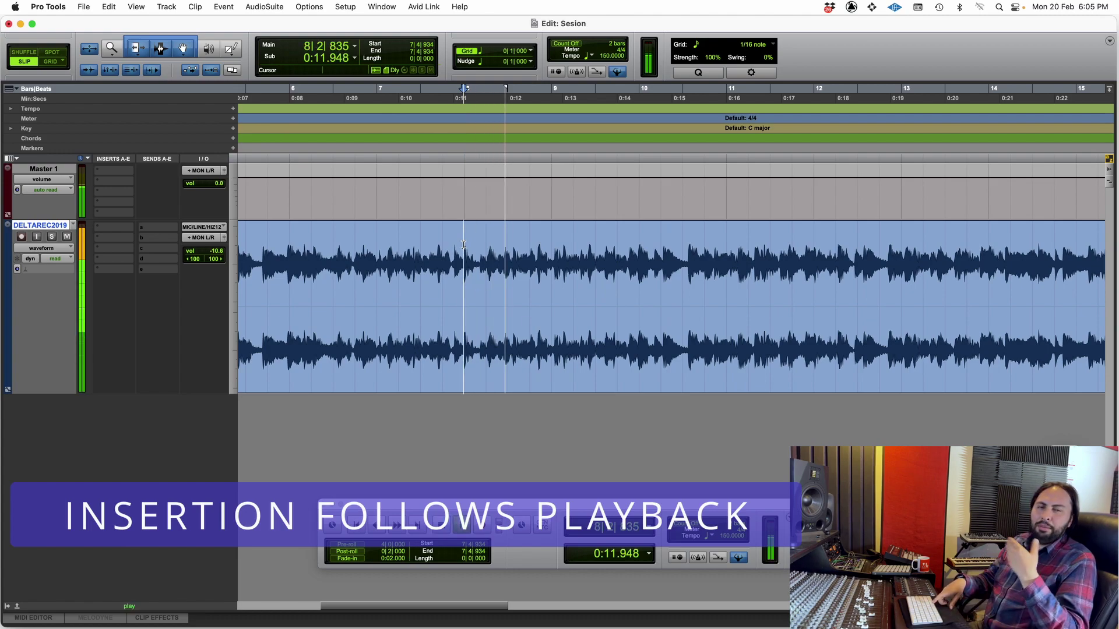
{"action": "key", "text": "space"}
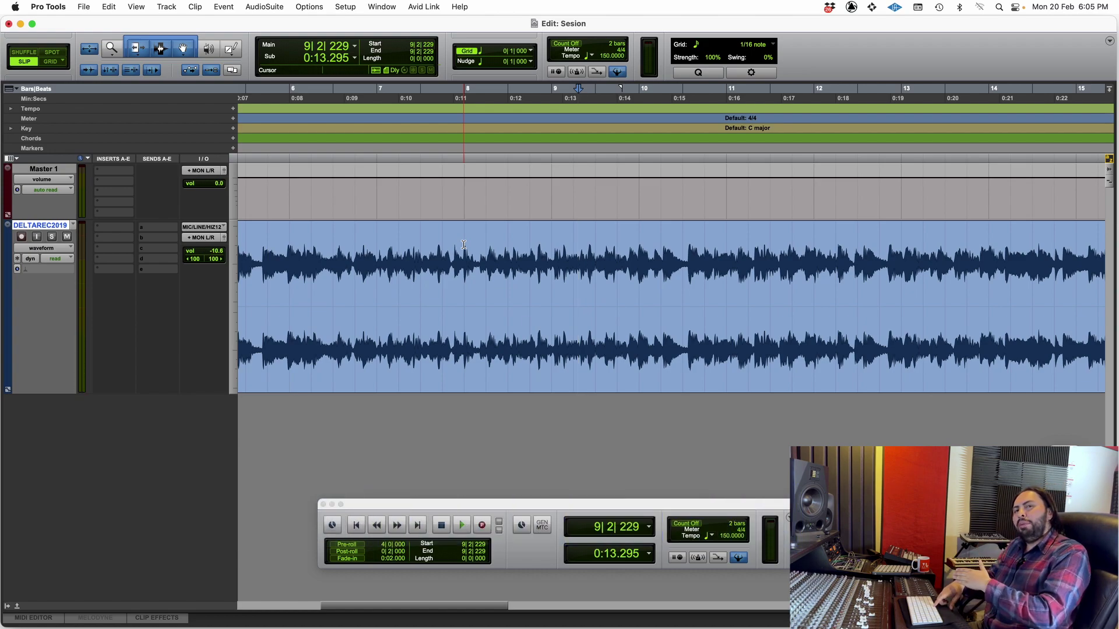
{"action": "key", "text": "ctrl+space"}
{"action": "key", "text": "space"}
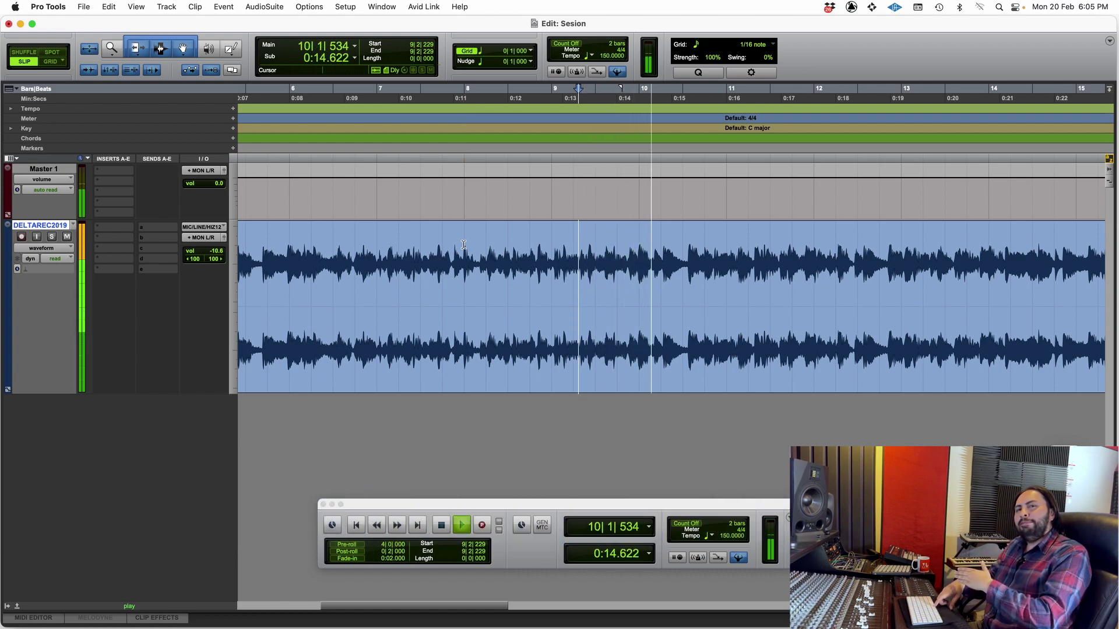
{"action": "key", "text": "space"}
{"action": "key", "text": "space"}
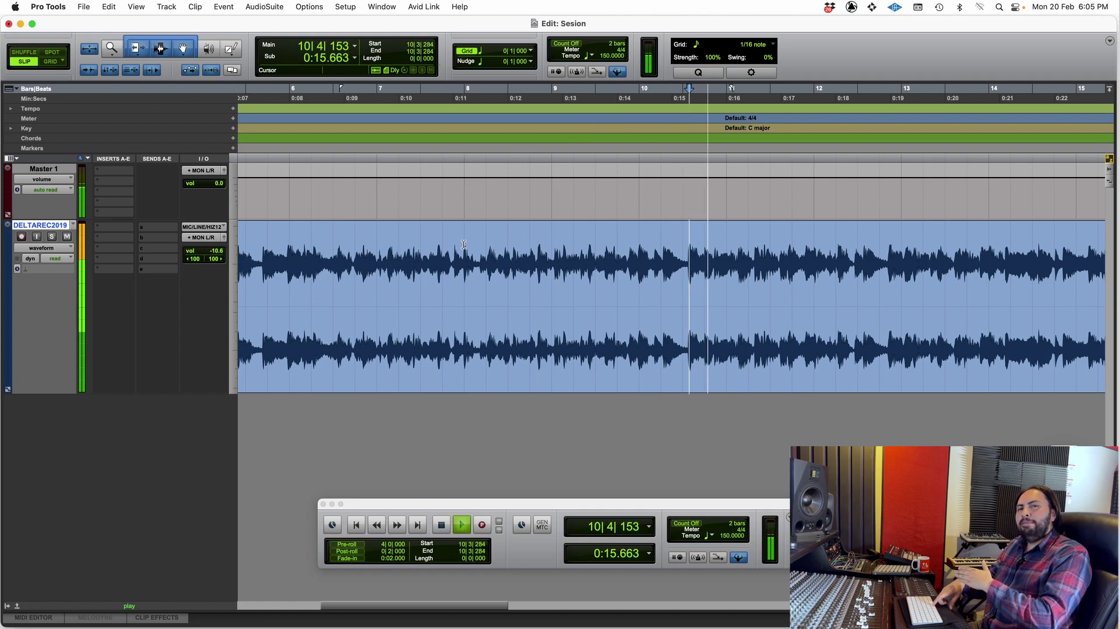
{"action": "key", "text": "space"}
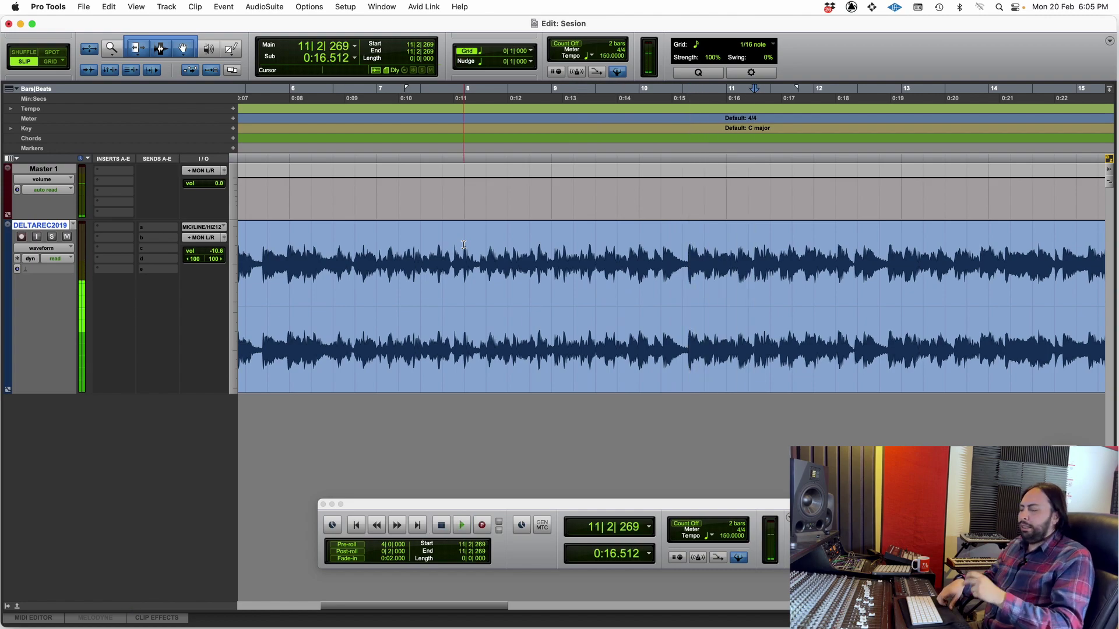
Step: Turn off Insertion Follows Playback, then play the track from 11|2|269 and stop it twice
{"action": "key", "text": "n"}
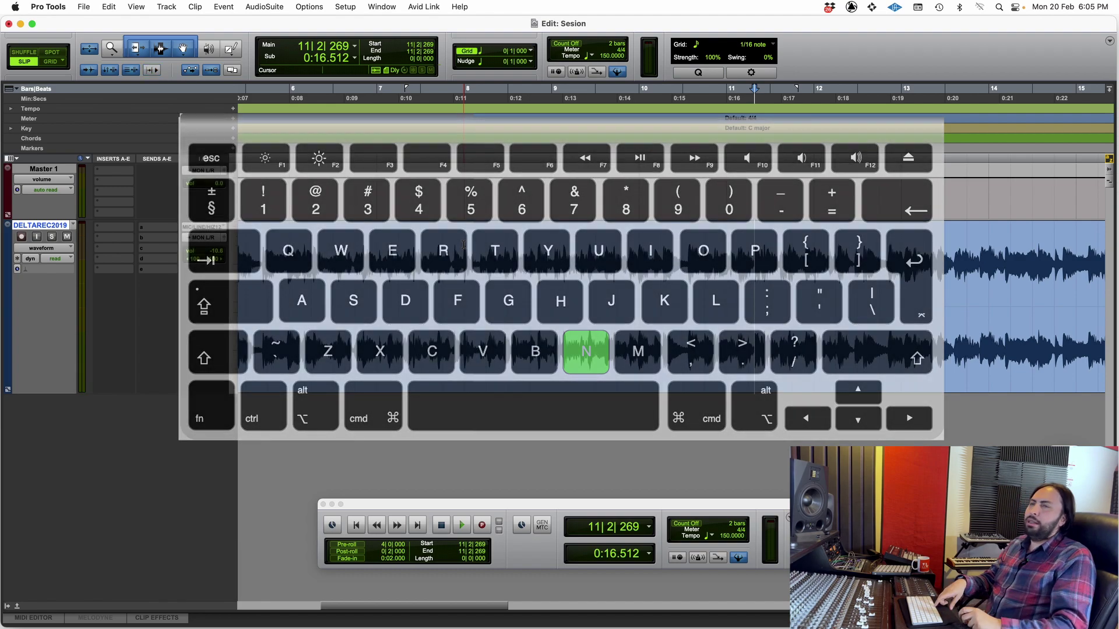
{"action": "key", "text": "space"}
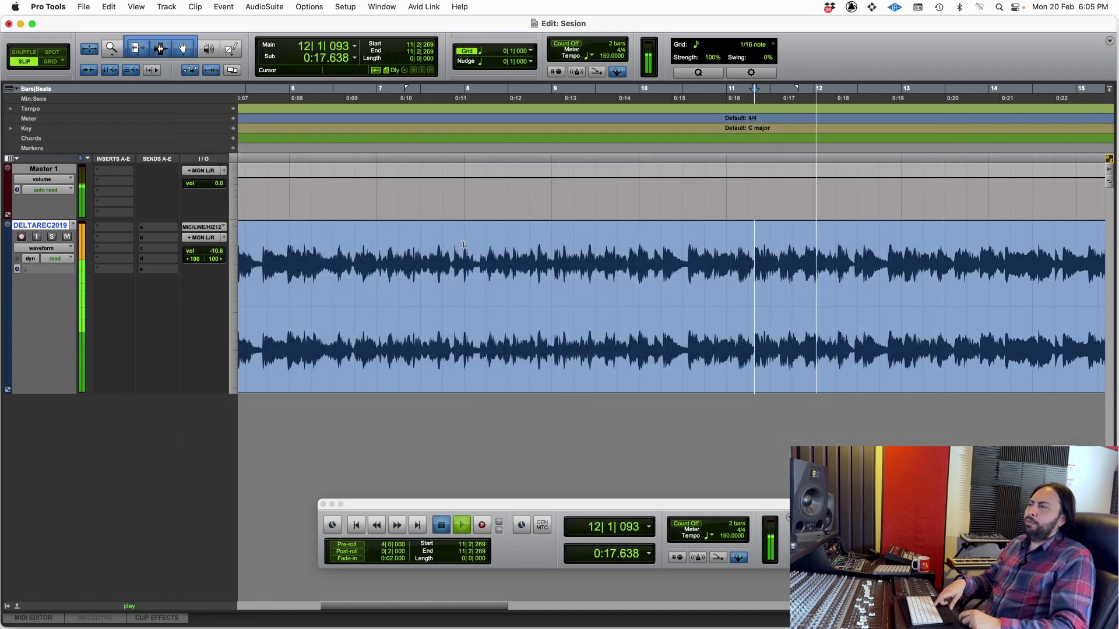
{"action": "key", "text": "space"}
{"action": "key", "text": "space"}
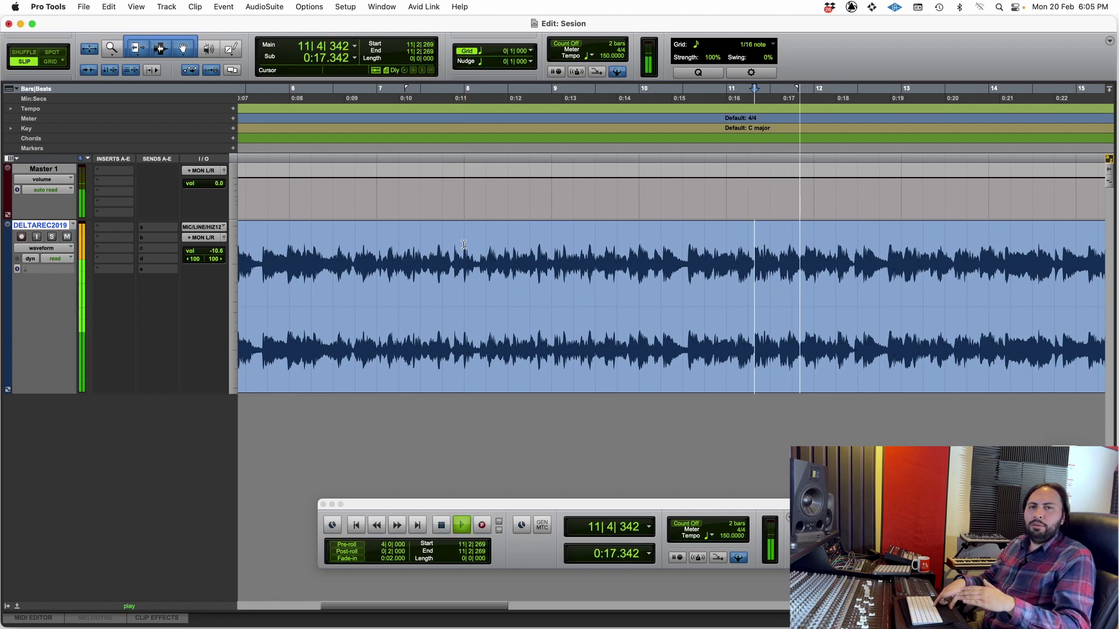
{"action": "key", "text": "space"}
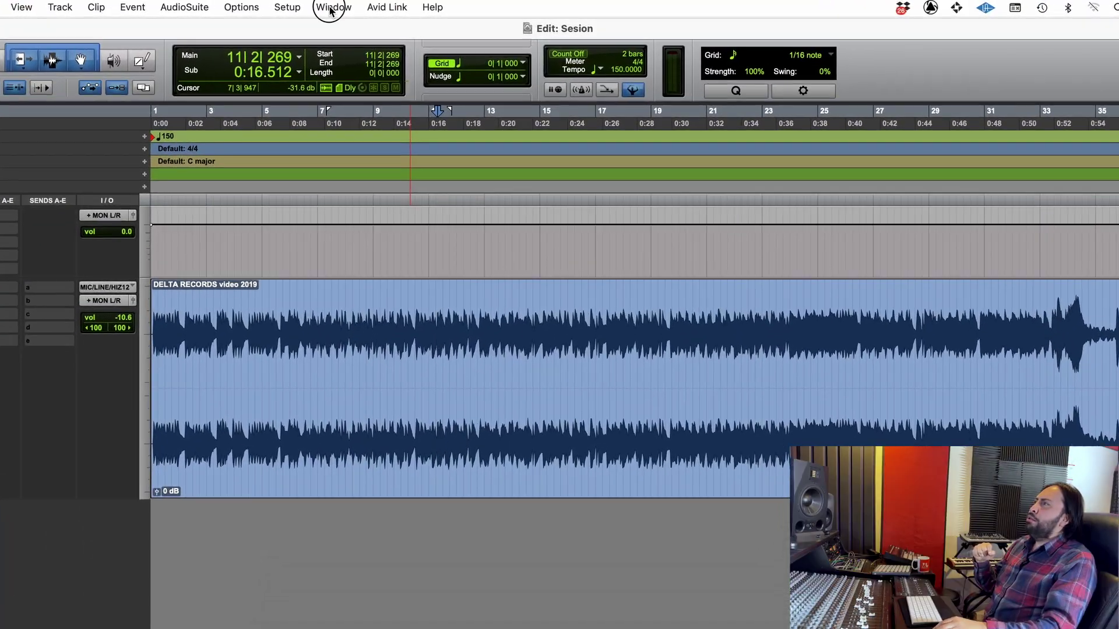
Step: Open a new Default workspace browser and move its window to the middle of the Edit window
{"action": "left_click", "coordinate": [374, 6]}
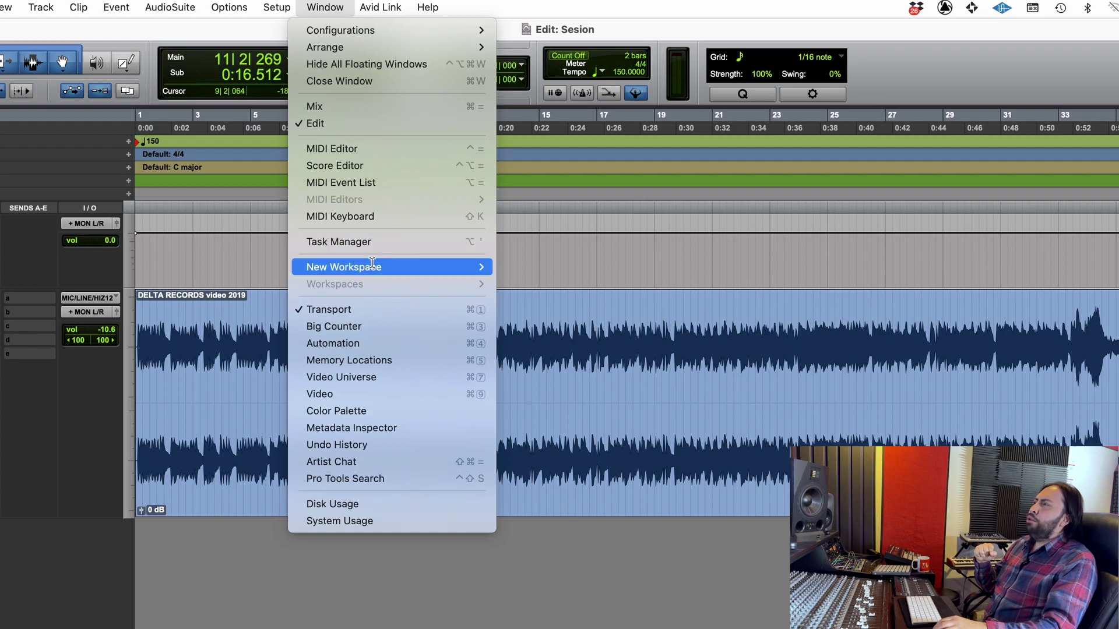
{"action": "mouse_move", "coordinate": [370, 267]}
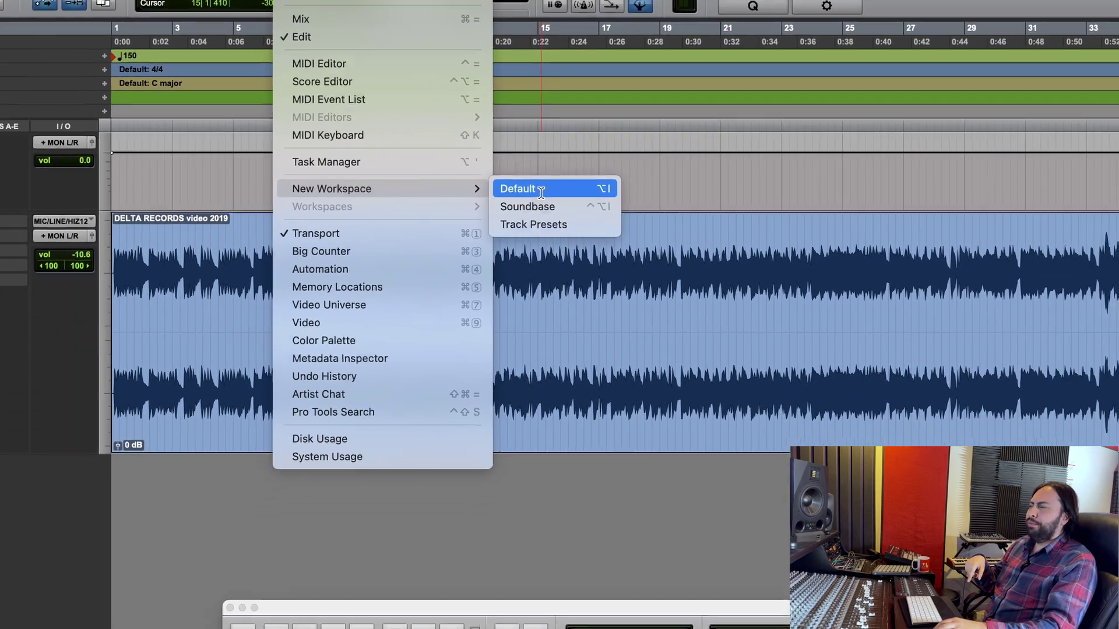
{"action": "left_click", "coordinate": [541, 192]}
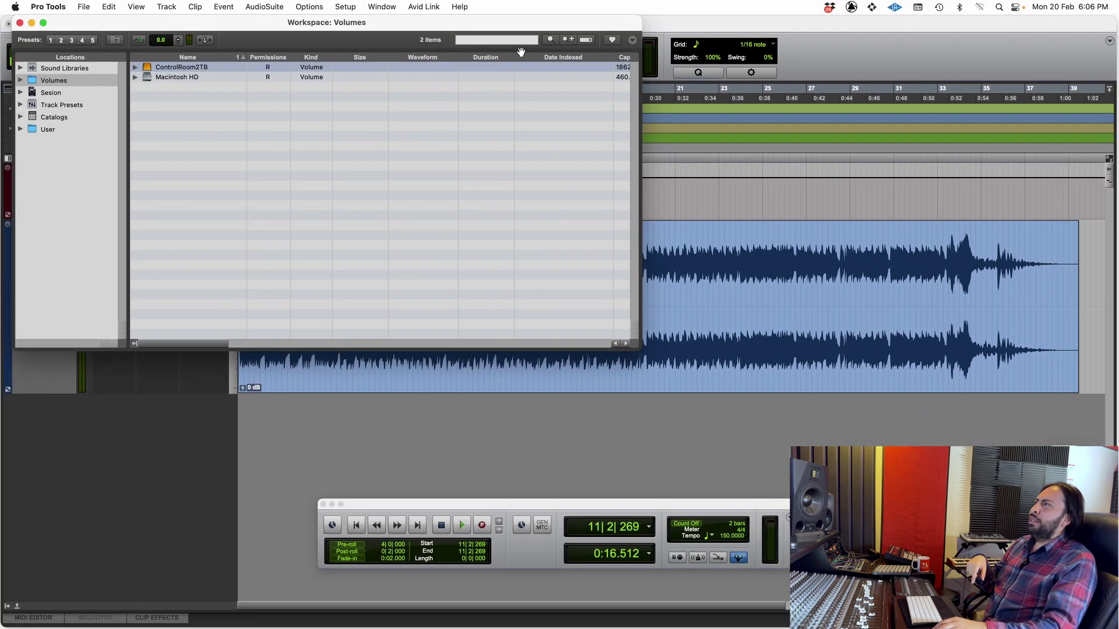
{"action": "left_click_drag", "start_coordinate": [568, 38], "coordinate": [746, 157]}
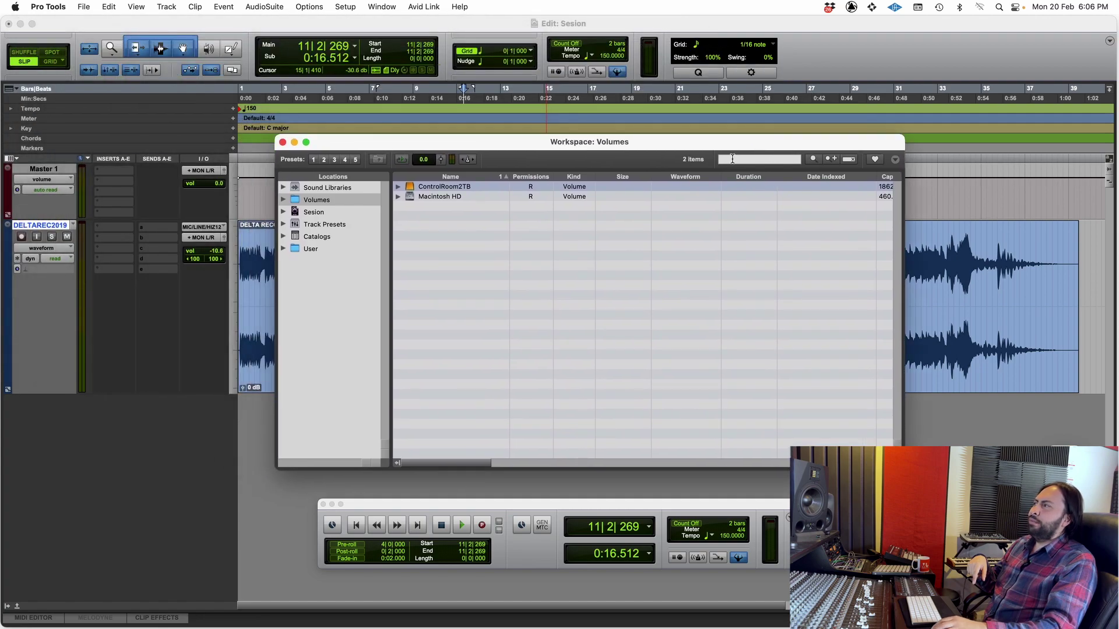
Step: Search the volumes in the workspace browser for "voz"
{"action": "left_click", "coordinate": [732, 159]}
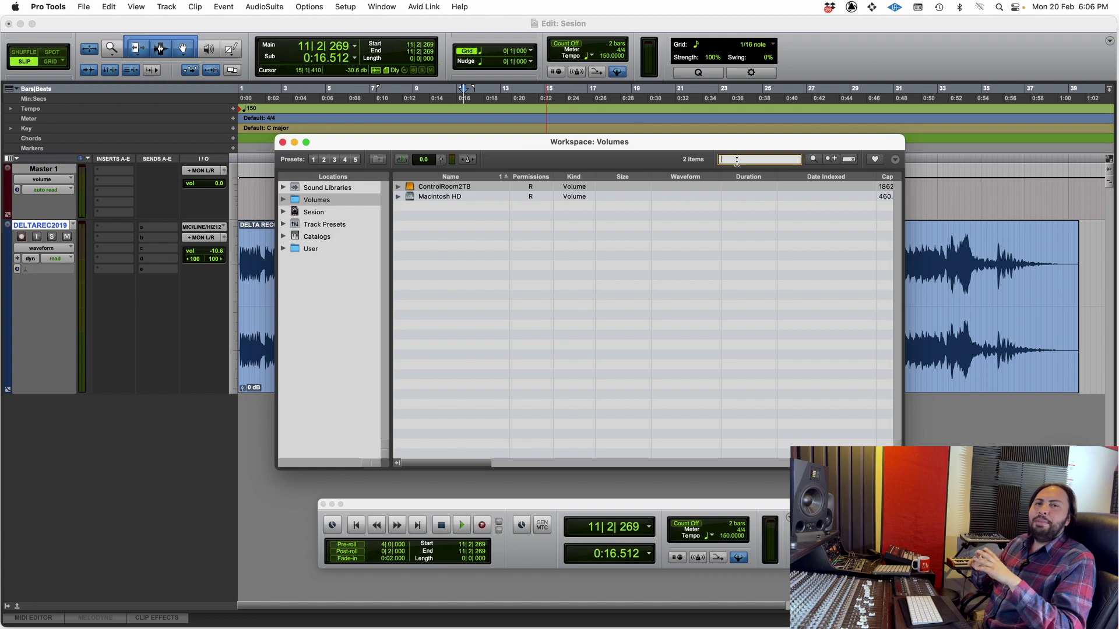
{"action": "type", "text": "voz"}
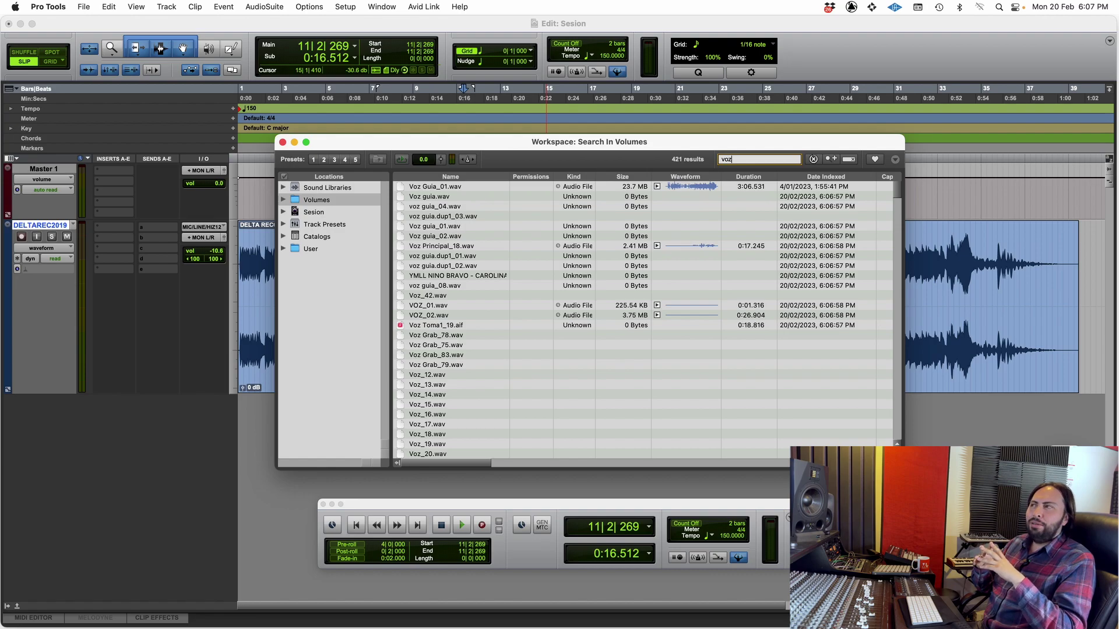
{"action": "mouse_move", "coordinate": [901, 201]}
{"action": "left_mouse_down"}
{"action": "mouse_move", "coordinate": [892, 195]}
{"action": "mouse_move", "coordinate": [891, 436]}
{"action": "mouse_move", "coordinate": [896, 186]}
{"action": "left_mouse_up"}
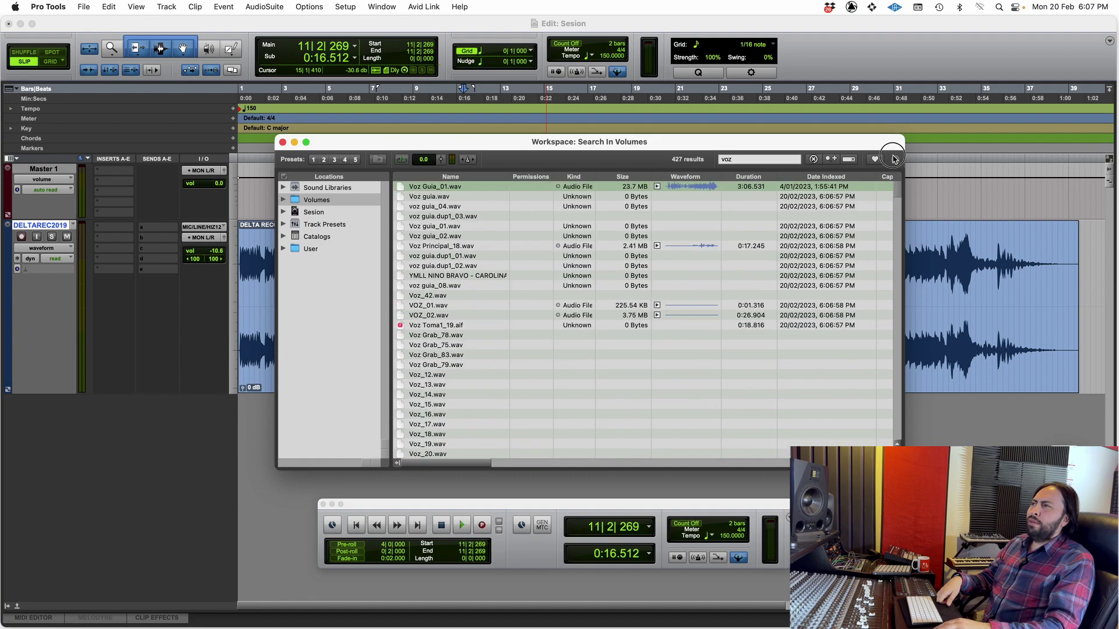
Step: Switch the workspace browser to advanced search and restrict the "voz" files to Format Is WAV
{"action": "left_click", "coordinate": [834, 159]}
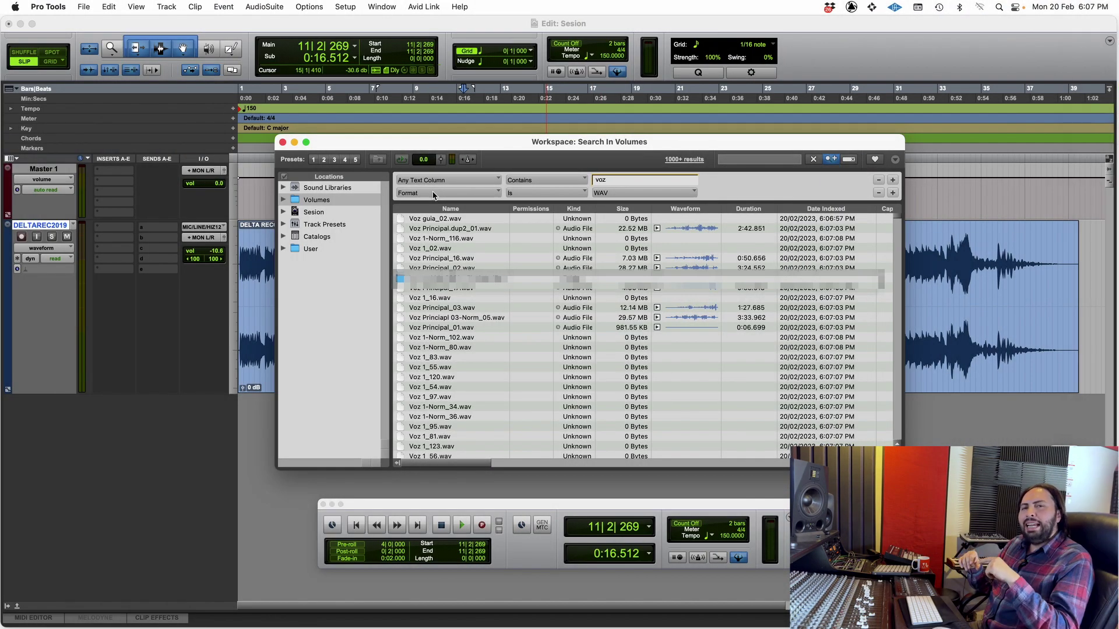
{"action": "left_click", "coordinate": [433, 194]}
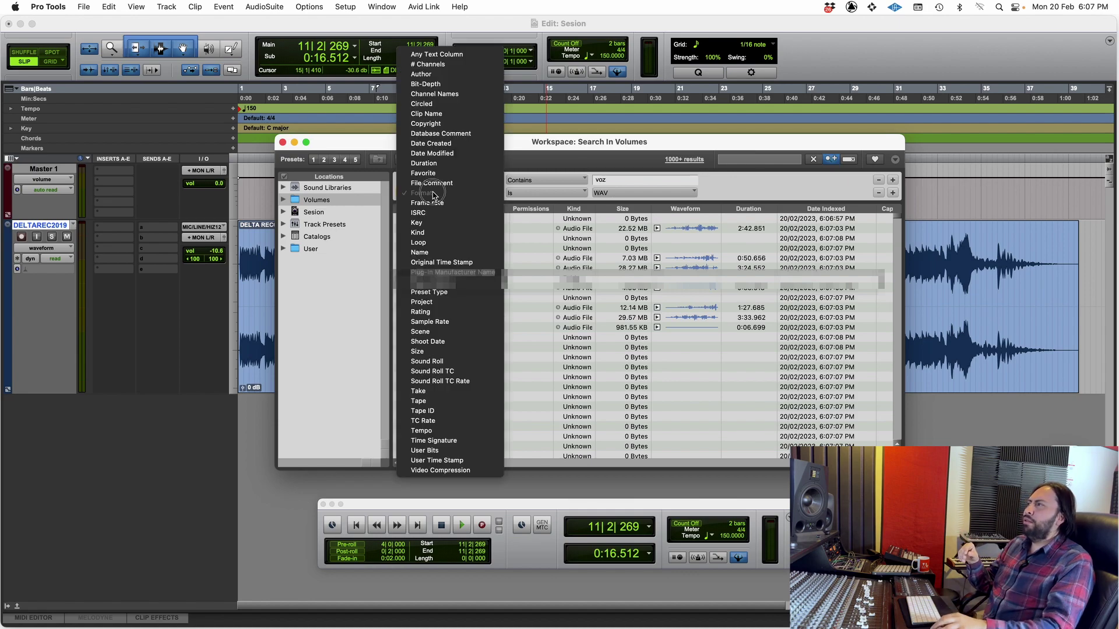
{"action": "left_click", "coordinate": [566, 198]}
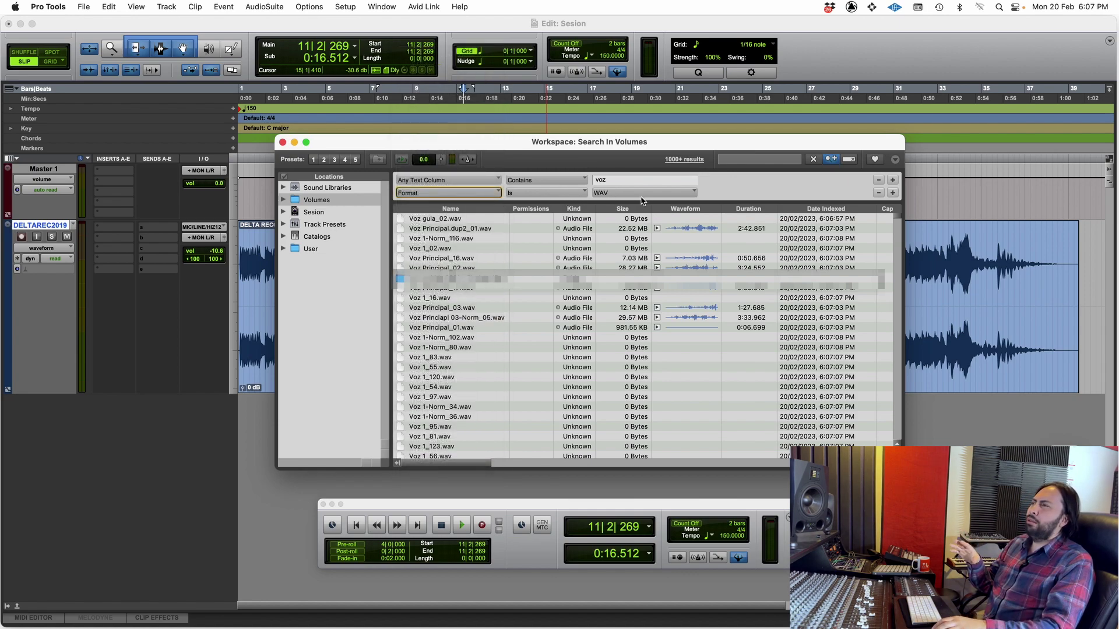
Step: Add a third search criterion limiting Duration to Less Than 1:00.000
{"action": "left_click", "coordinate": [892, 192]}
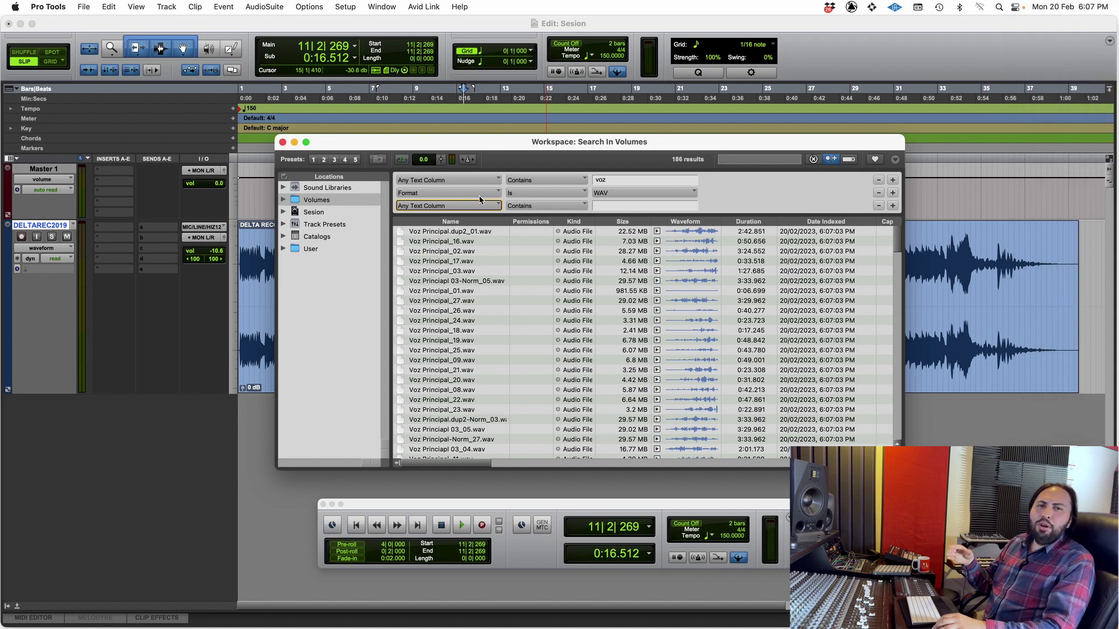
{"action": "left_click", "coordinate": [468, 208]}
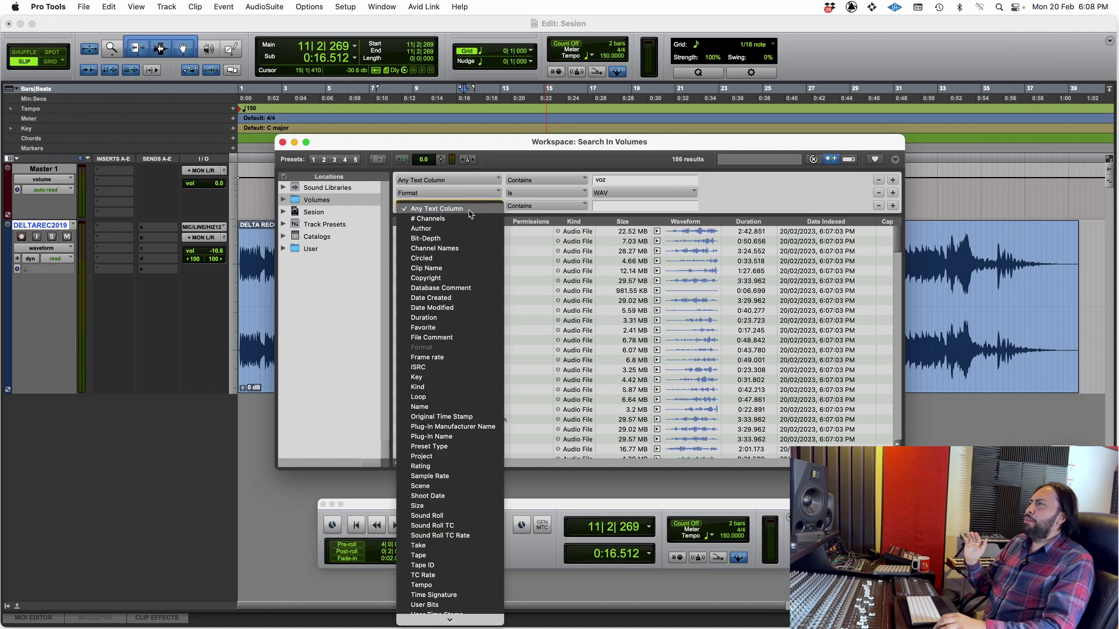
{"action": "left_click", "coordinate": [456, 319]}
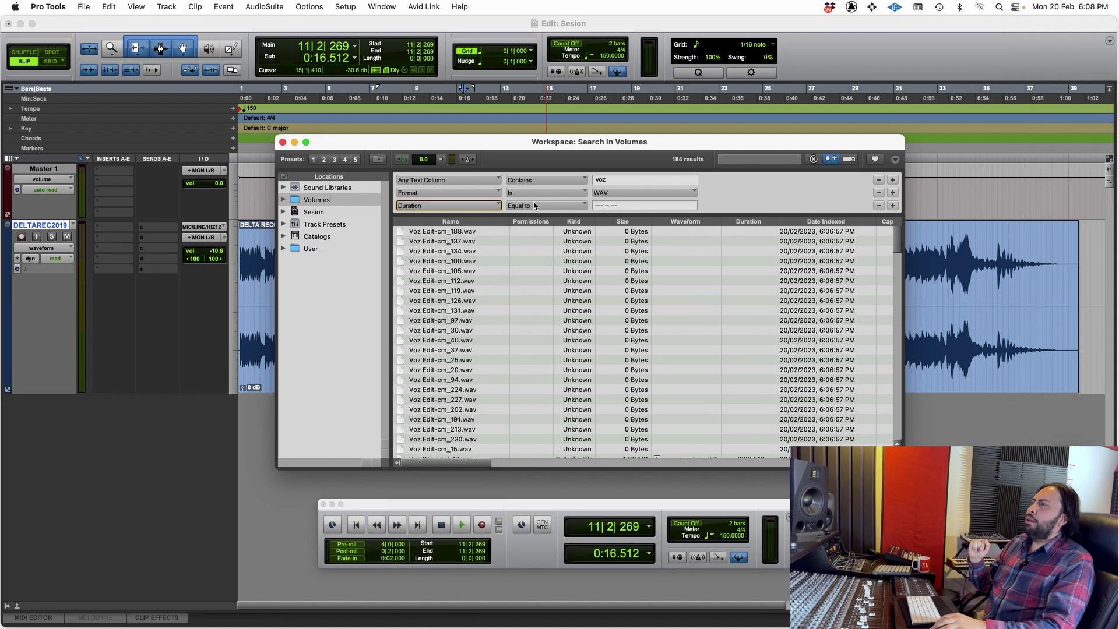
{"action": "left_click", "coordinate": [531, 208]}
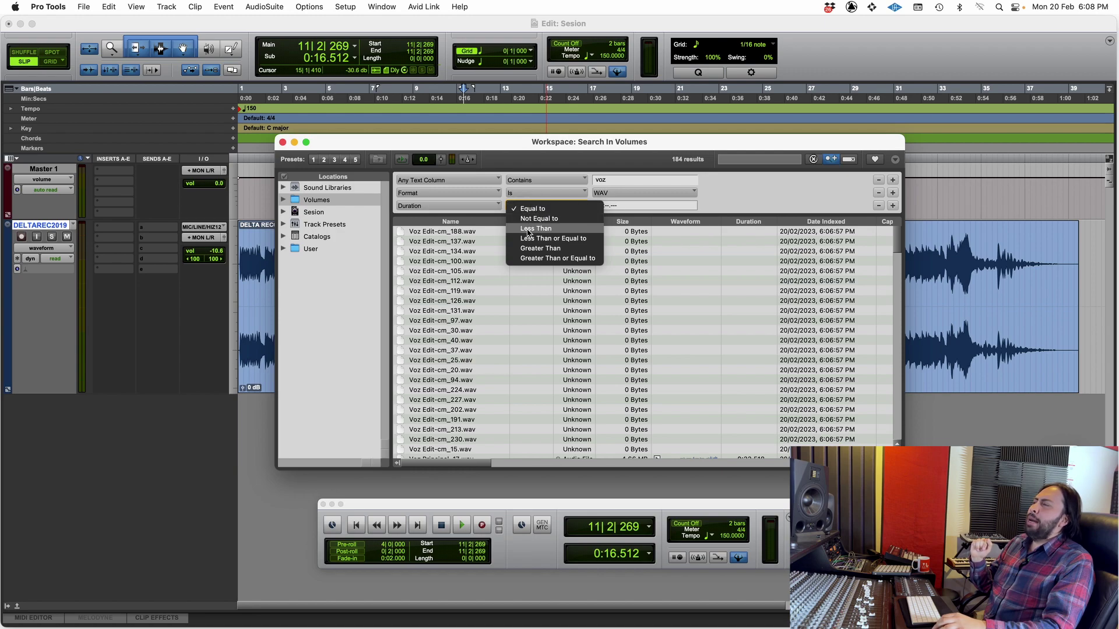
{"action": "left_click", "coordinate": [531, 229]}
{"action": "left_click", "coordinate": [596, 207]}
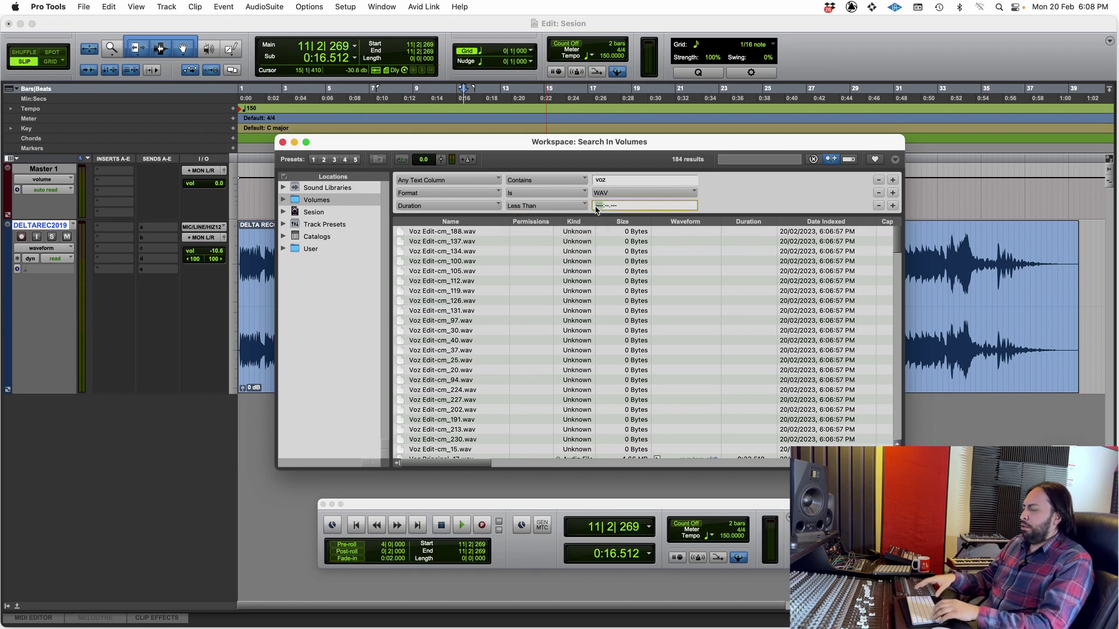
{"action": "key", "text": "Return"}
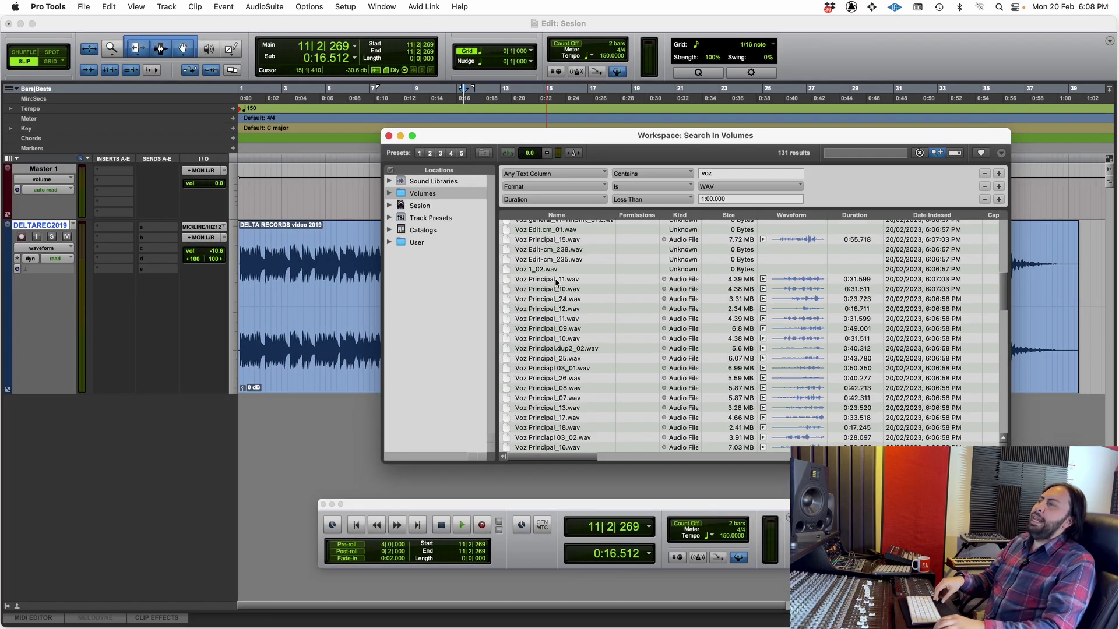
Step: Import Voz Principal_11.wav from the search results onto a new track below DELTAREC2019 and place the insertion point at 9|3|333
{"action": "left_click", "coordinate": [556, 280]}
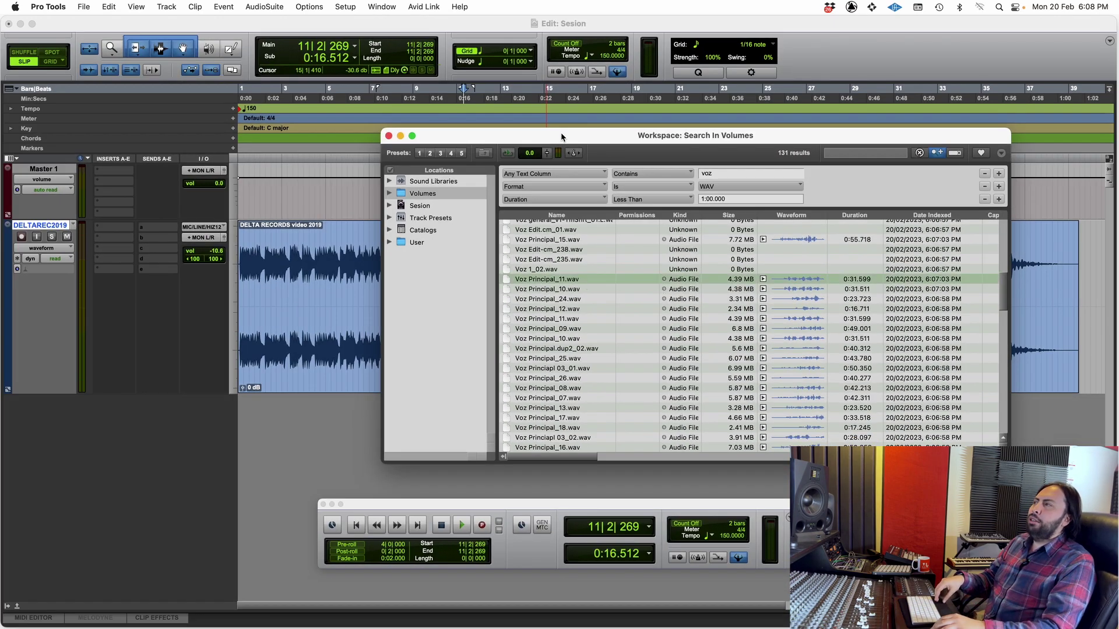
{"action": "left_click_drag", "start_coordinate": [561, 137], "coordinate": [689, 98]}
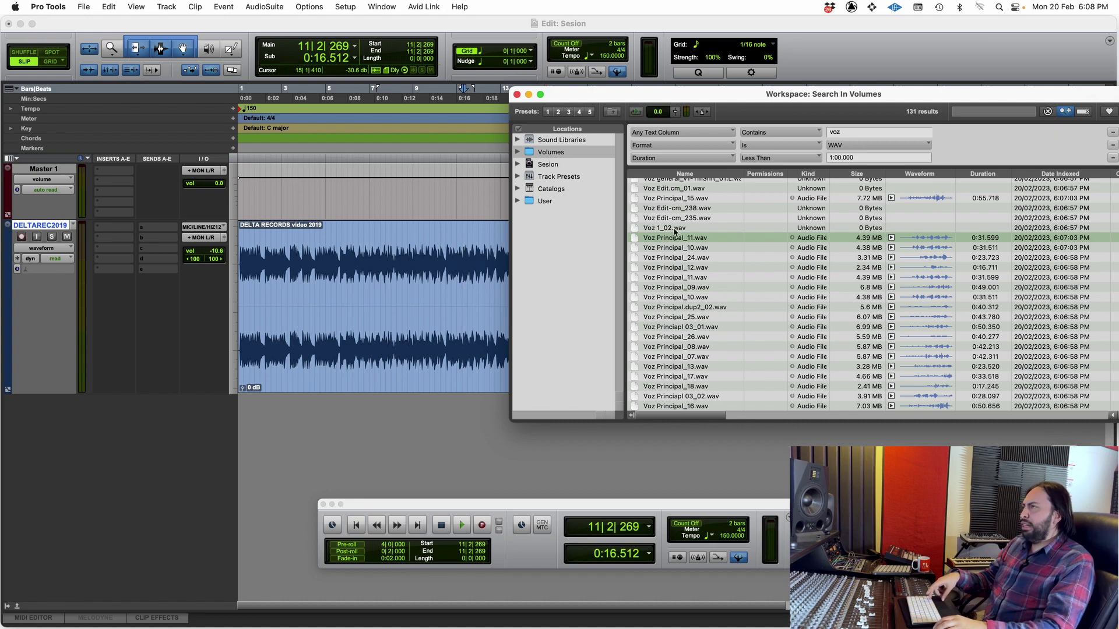
{"action": "left_click_drag", "start_coordinate": [667, 239], "coordinate": [436, 417]}
{"action": "left_click", "coordinate": [425, 417]}
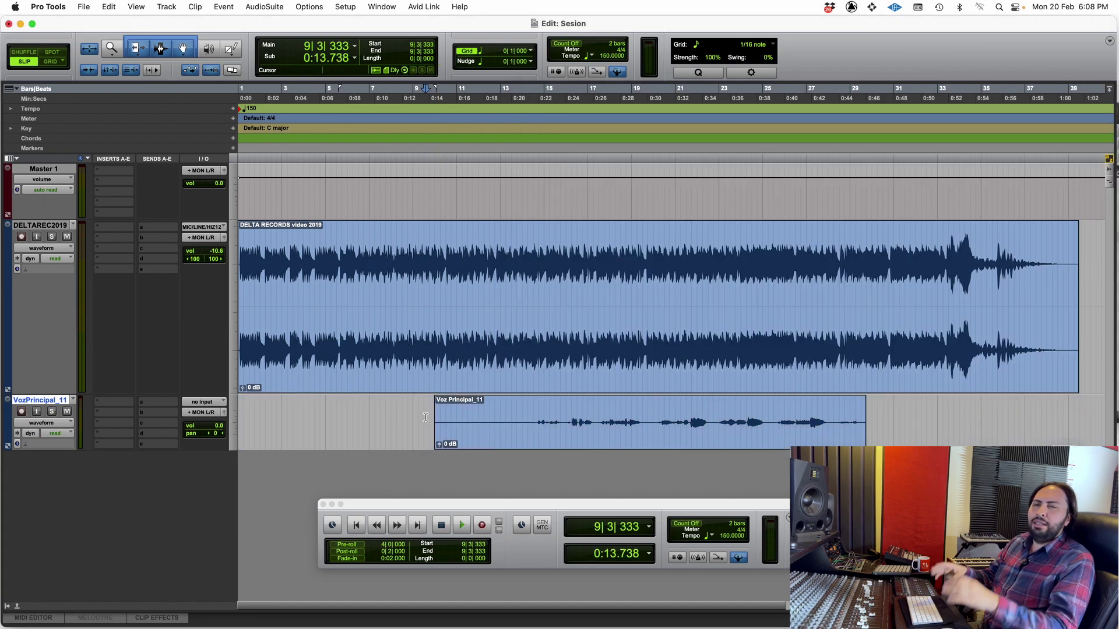